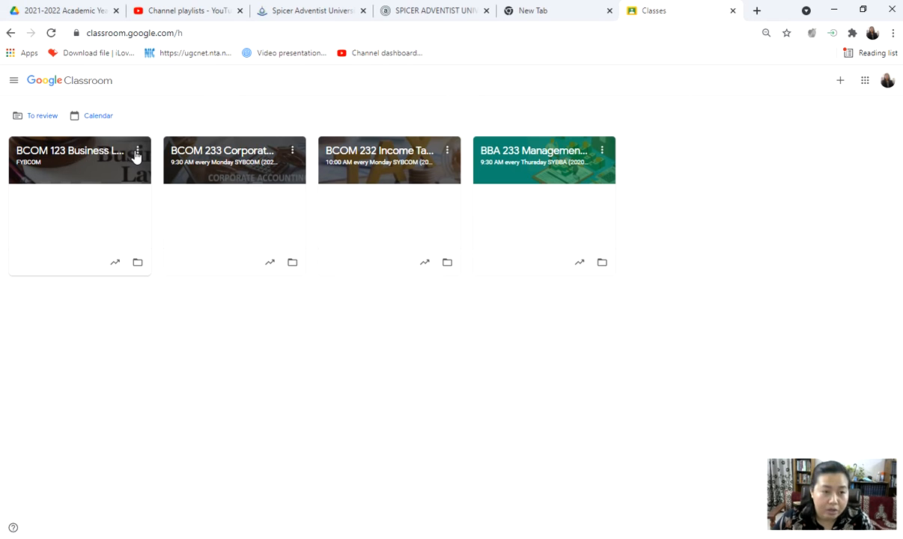
# - Open the BCOM 123 Business Law class and review its gradebook
pyautogui.click(91, 154)
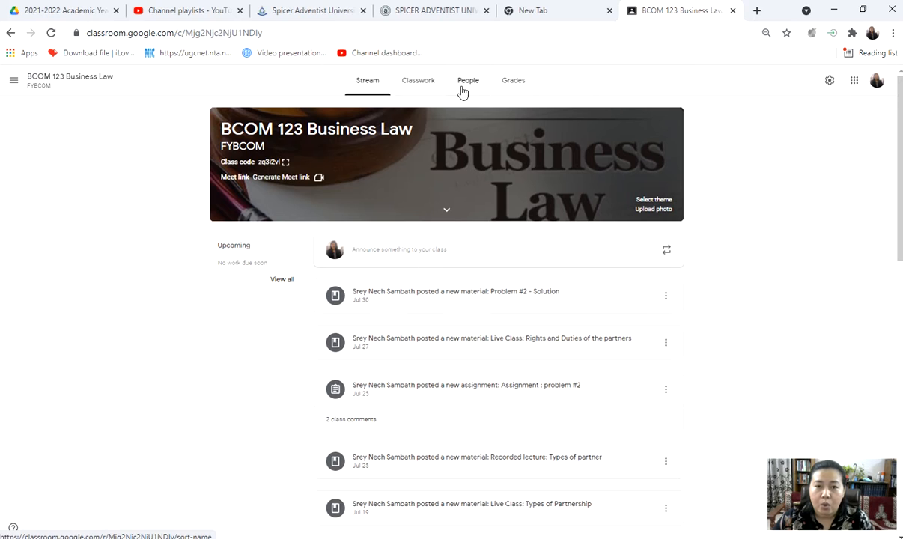
pyautogui.click(510, 85)
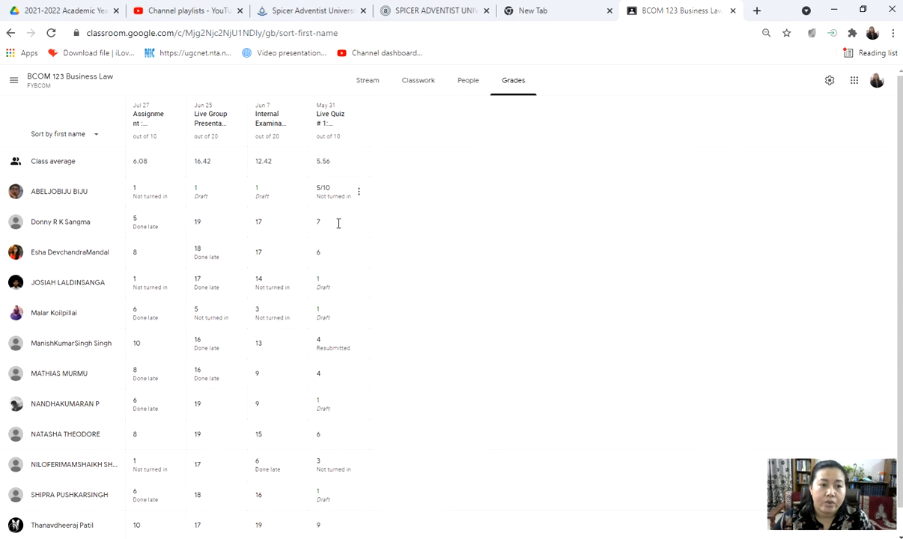
pyautogui.scroll(-1, 127, 329)
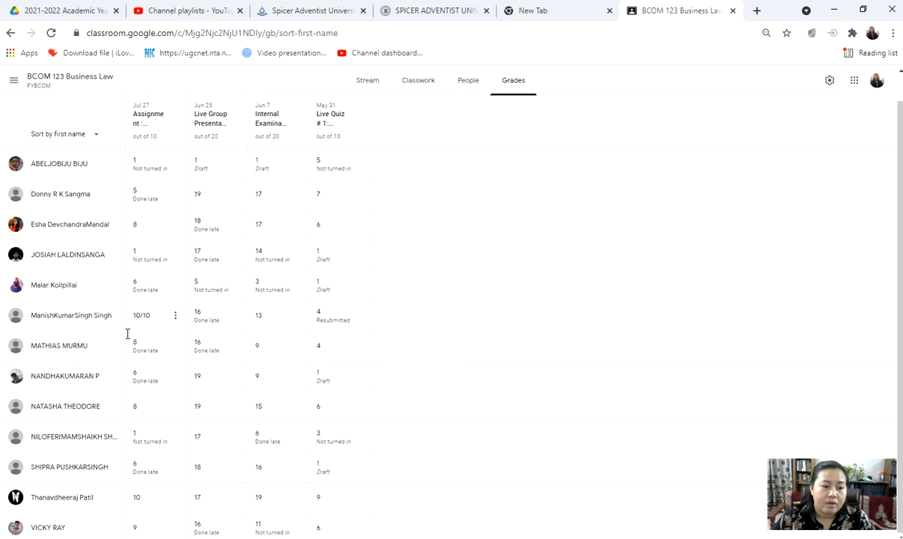
pyautogui.scroll(1, 150, 359)
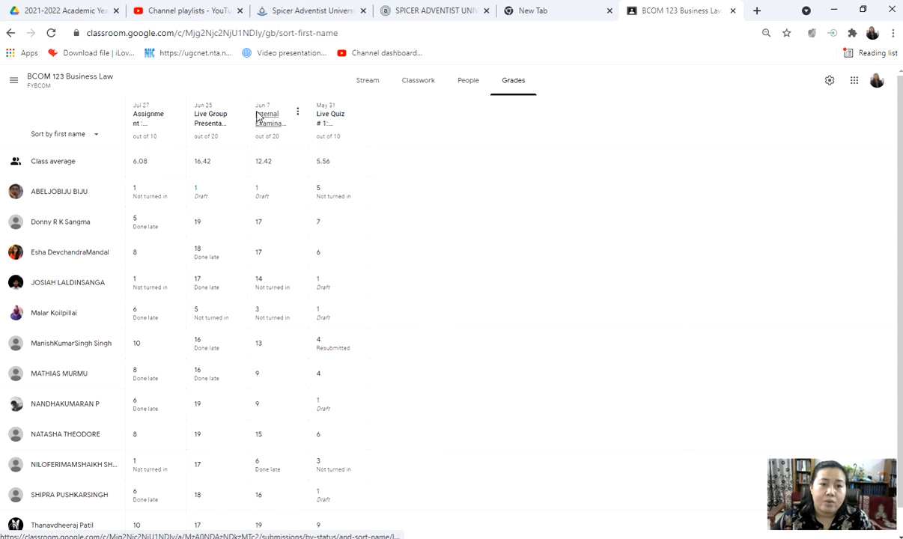
# - Open the Assignment : problem #2 student work and copy all class grades to Google Sheets
pyautogui.click(150, 124)
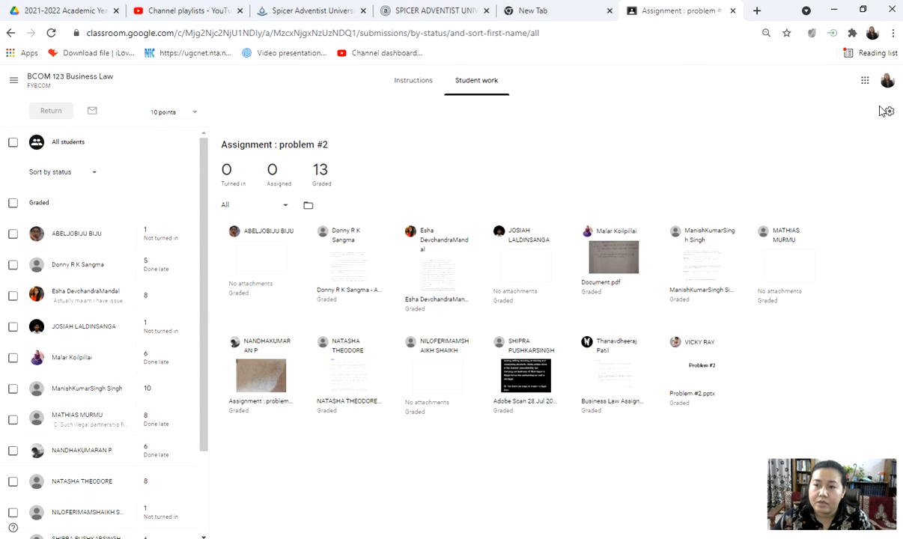
pyautogui.click(891, 113)
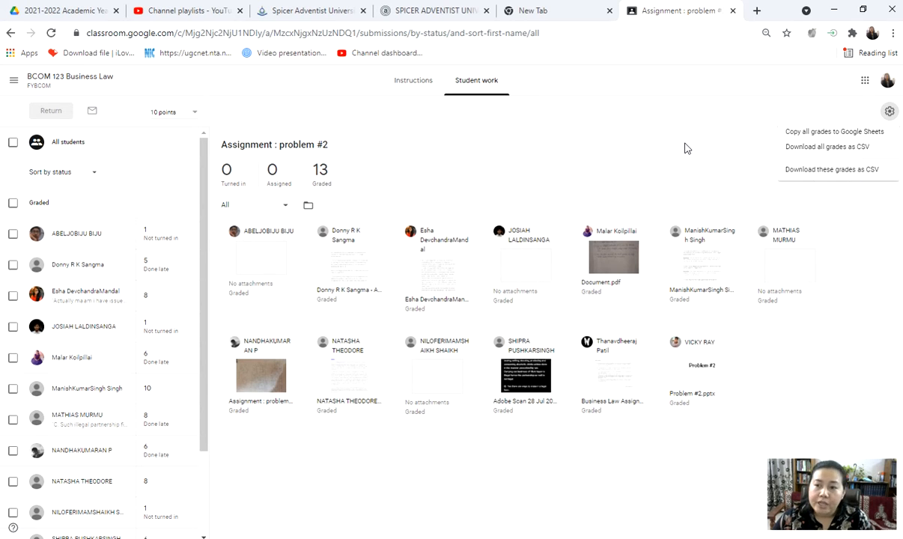
pyautogui.click(821, 138)
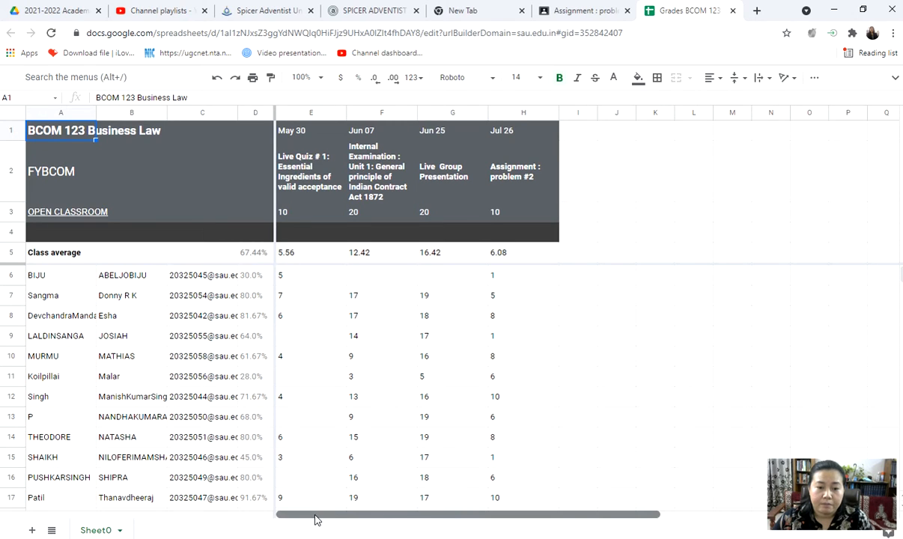
# - Sort the exported grade sheet A → Z by the student e-mail addresses in column C
pyautogui.scroll(-2, 300, 322)
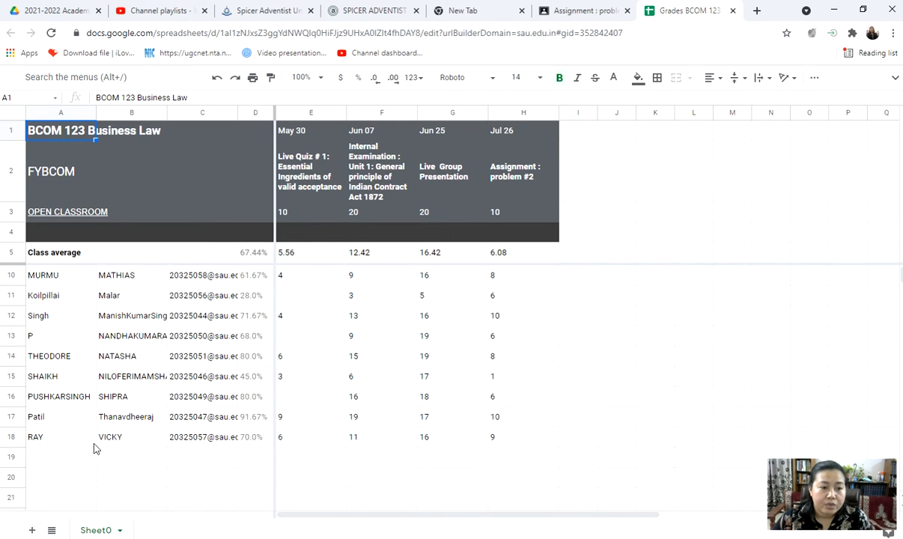
pyautogui.scroll(2, 95, 447)
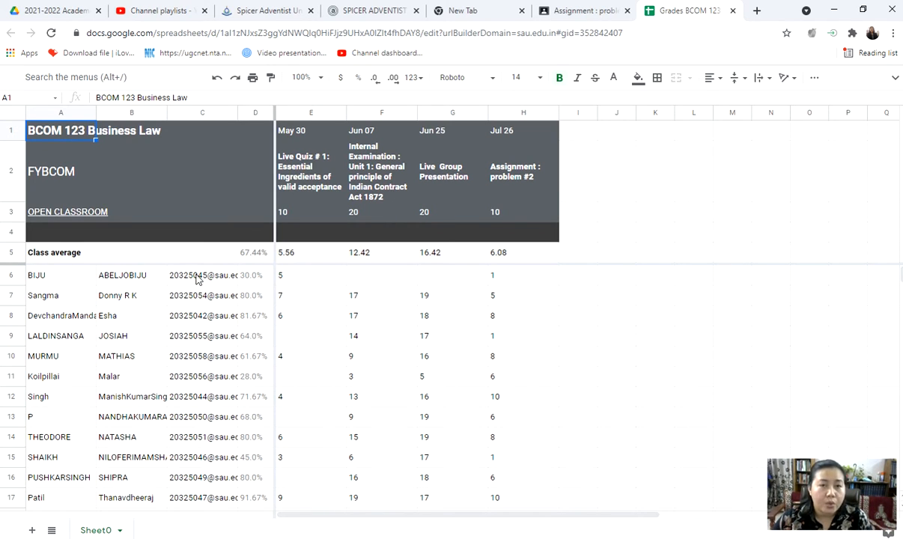
pyautogui.moveTo(231, 394)
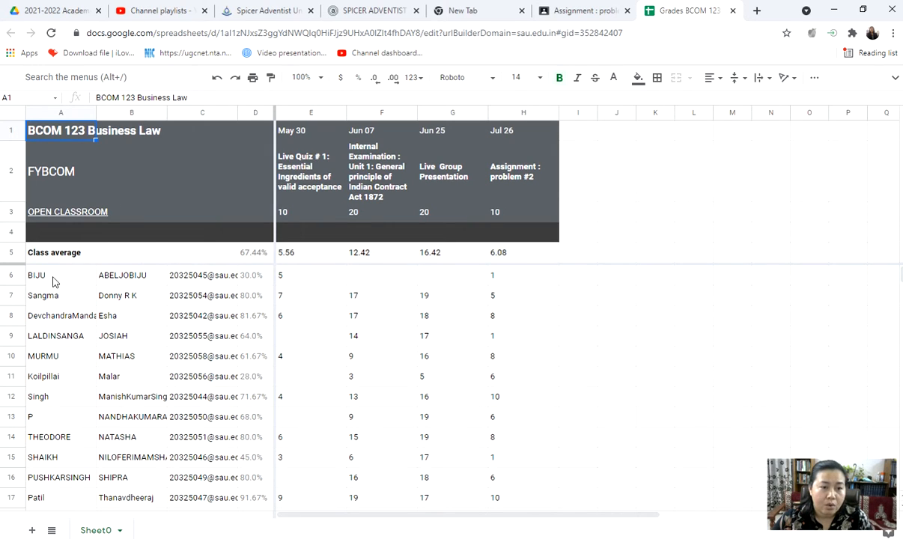
pyautogui.moveTo(52, 275); pyautogui.dragTo(534, 446)
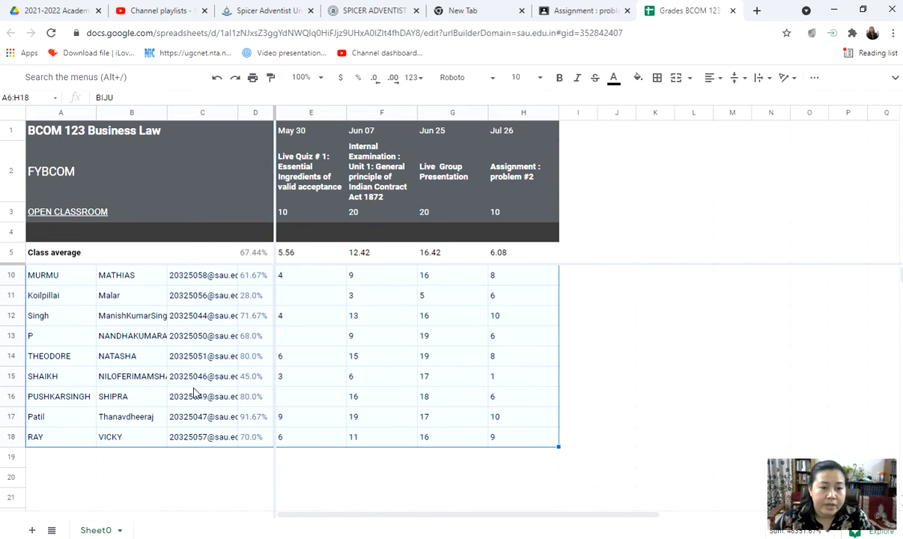
pyautogui.click(231, 114)
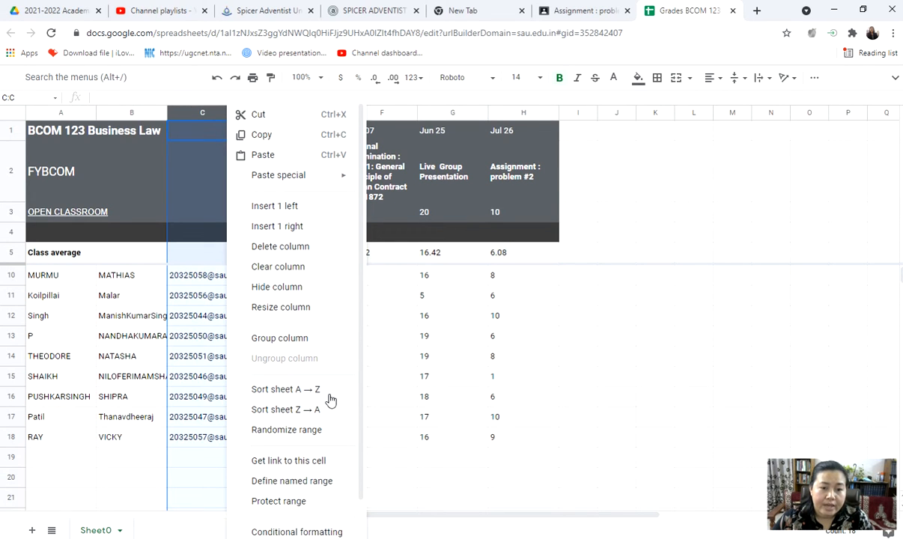
pyautogui.click(282, 393)
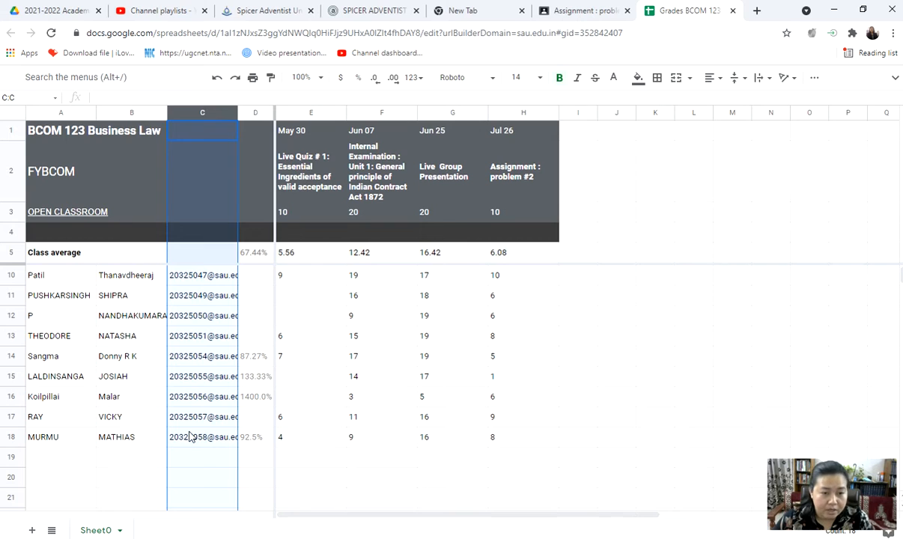
pyautogui.click(650, 405)
pyautogui.scroll(2, 84, 335)
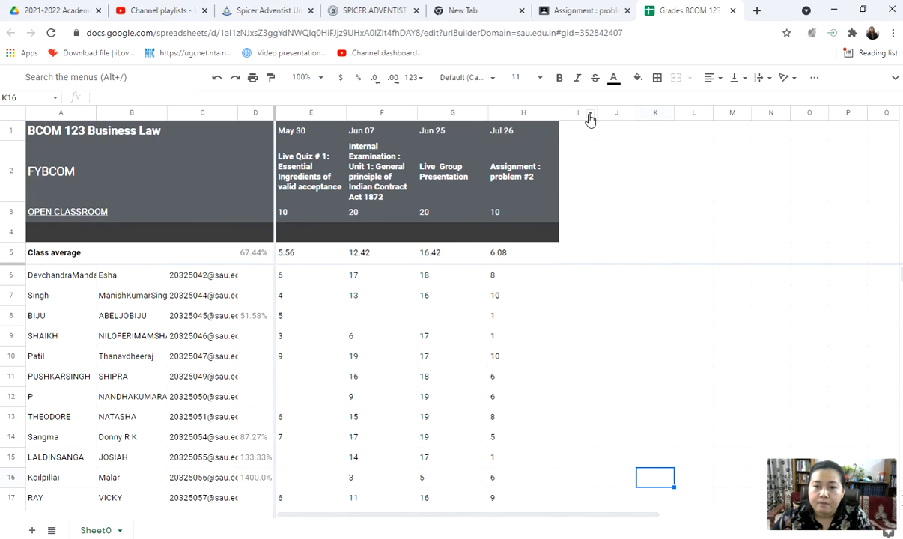
# - Widen the empty column I slightly and hide the overall percentage column D
pyautogui.moveTo(596, 113); pyautogui.dragTo(626, 113)
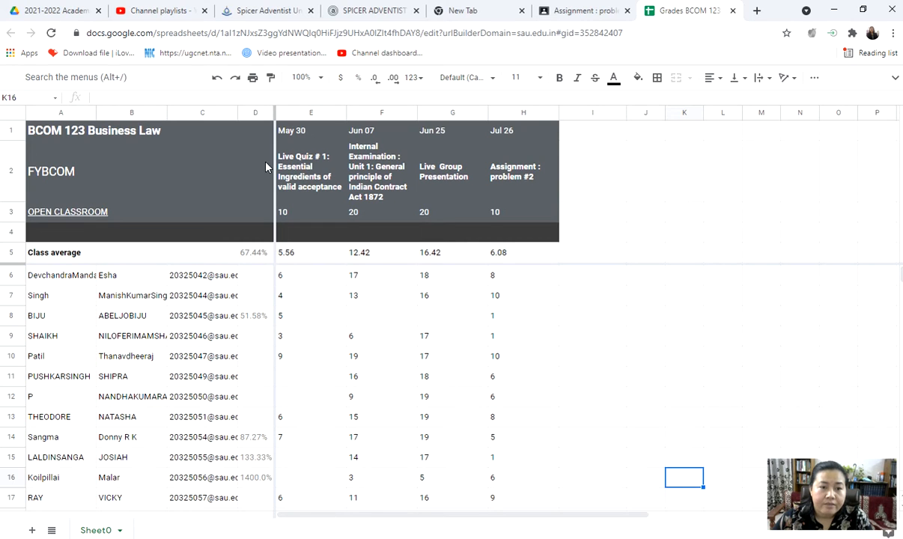
pyautogui.rightClick(257, 112)
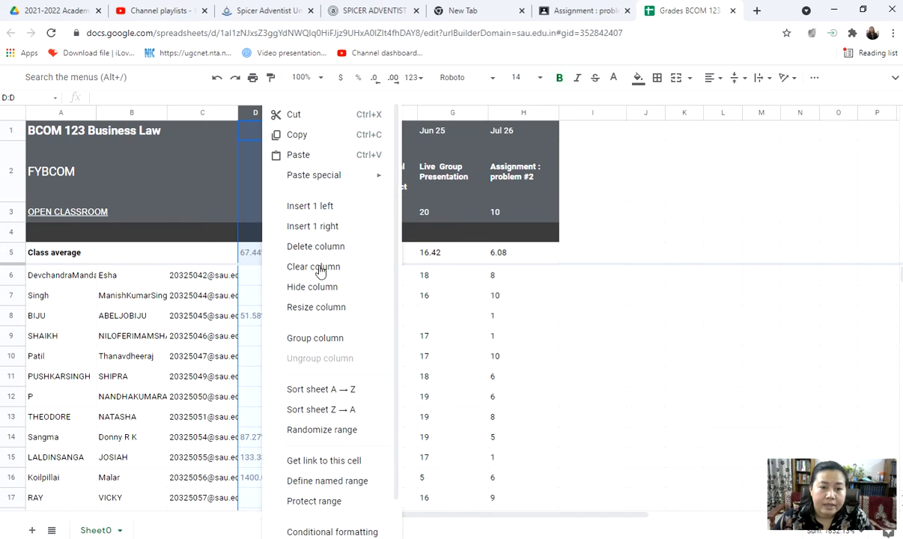
pyautogui.click(335, 290)
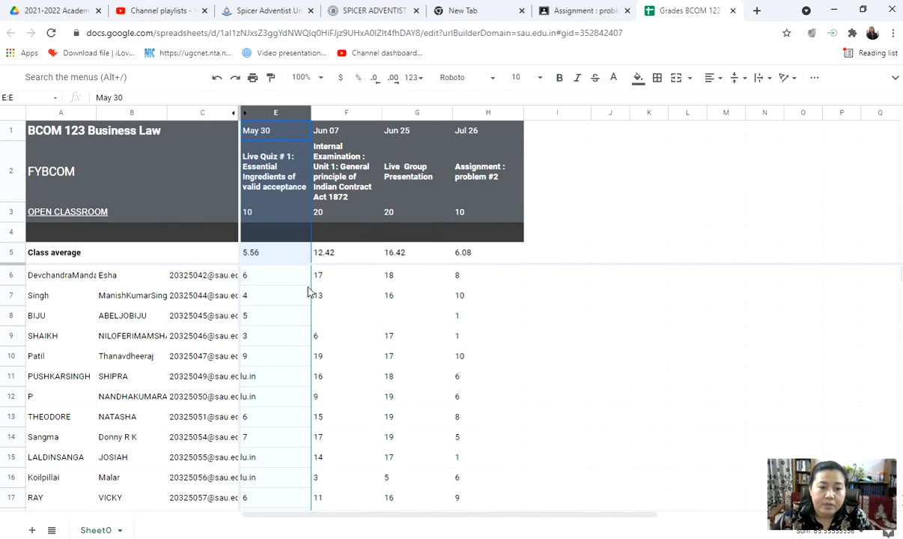
# - Fit the width of column C to the full e-mail addresses
pyautogui.doubleClick(238, 112)
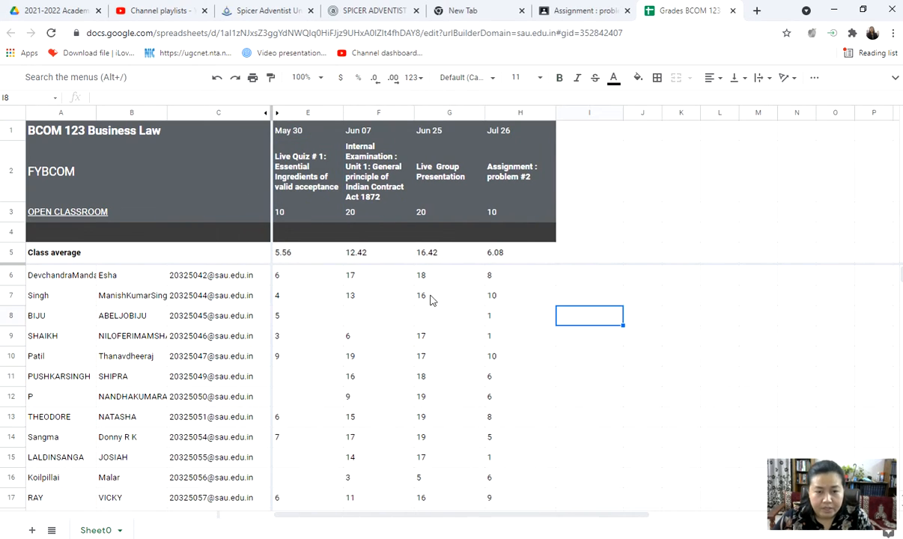
pyautogui.click(675, 414)
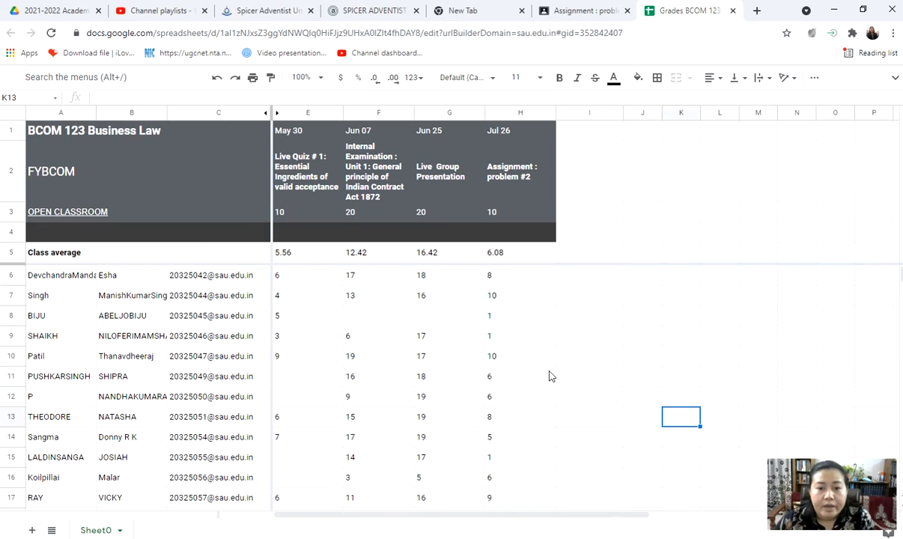
# - Enter 0 for the missing Live Quiz # 1 marks in E11 and E12 and the missing Internal Examination mark in F8
pyautogui.click(284, 380)
pyautogui.click(284, 392)
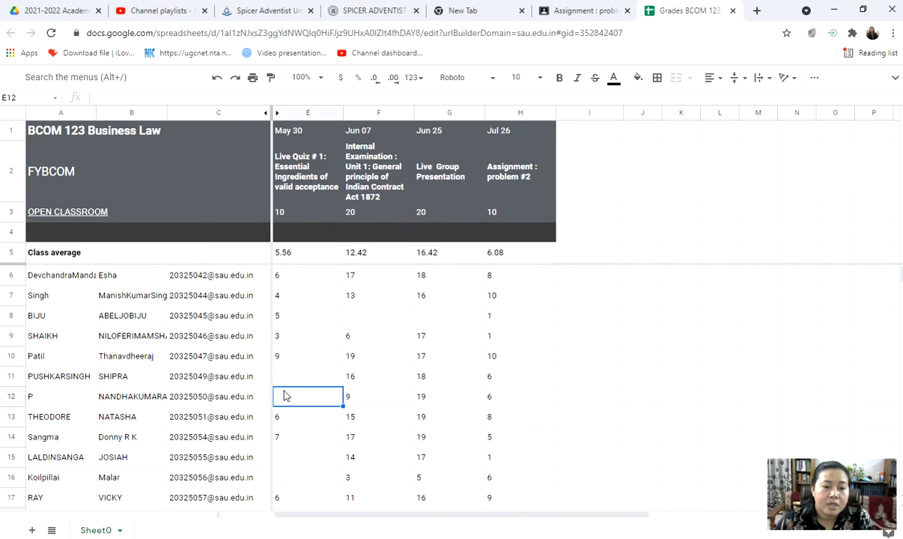
pyautogui.click(282, 378)
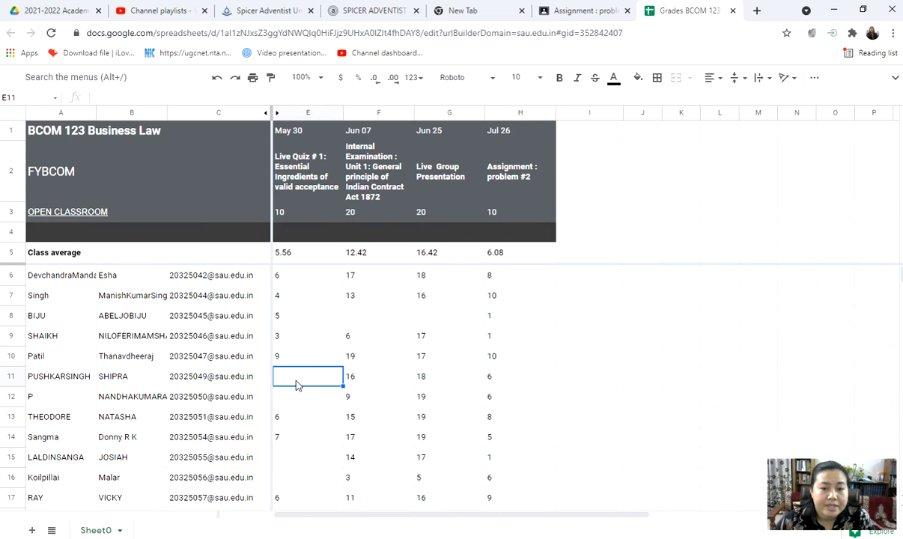
pyautogui.write('0')
pyautogui.press('Return')
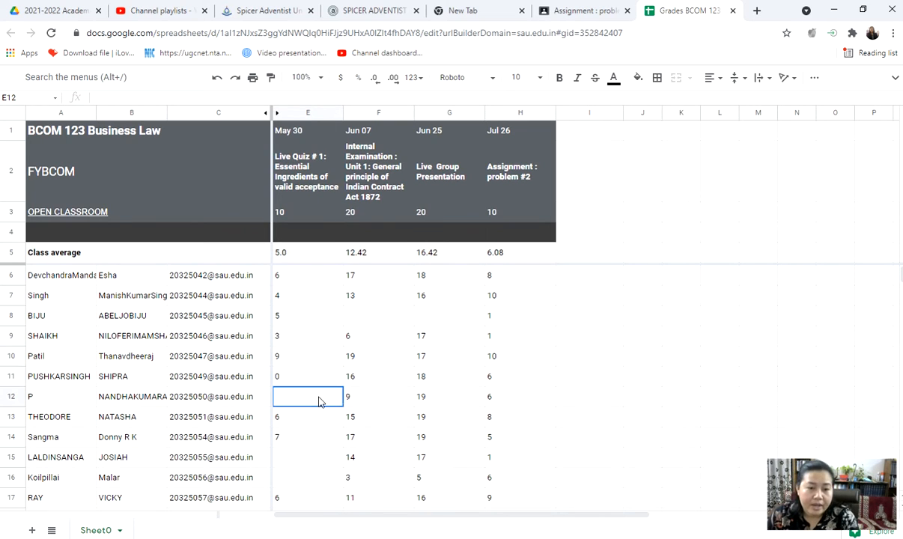
pyautogui.write('0')
pyautogui.click(380, 324)
pyautogui.write('0')
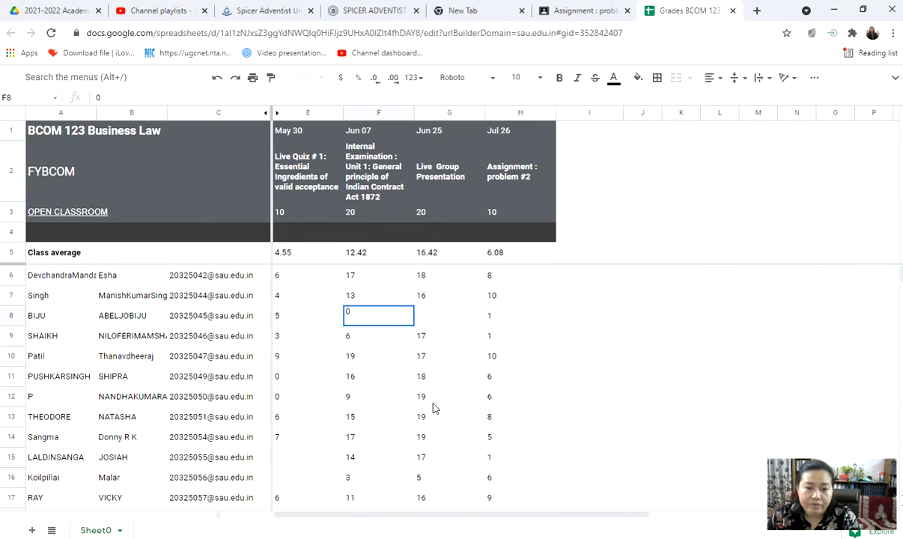
# - Enter 0 for the missing Live Quiz # 1 marks in E15 and E16 and the missing Live Group Presentation mark in G8
pyautogui.scroll(-1, 404, 419)
pyautogui.click(285, 424)
pyautogui.write('0')
pyautogui.press('Return')
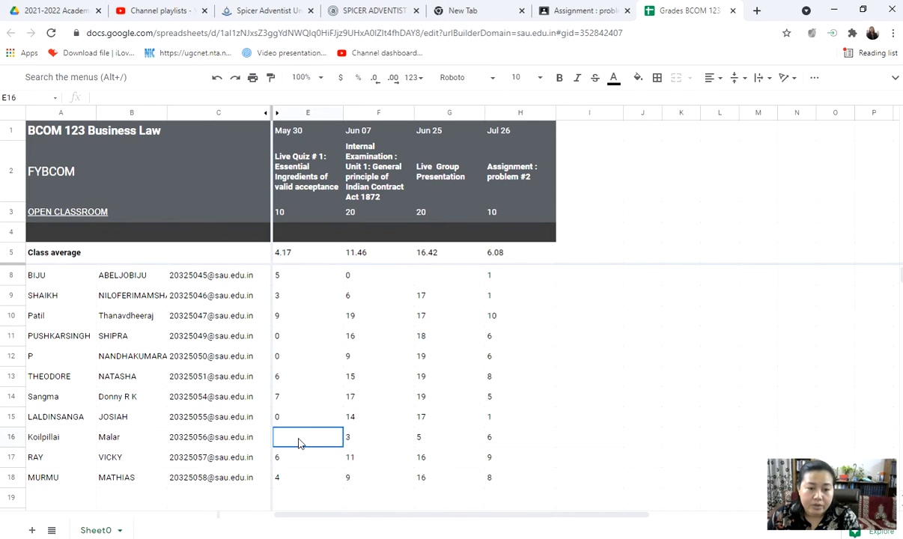
pyautogui.write('0')
pyautogui.scroll(1, 538, 450)
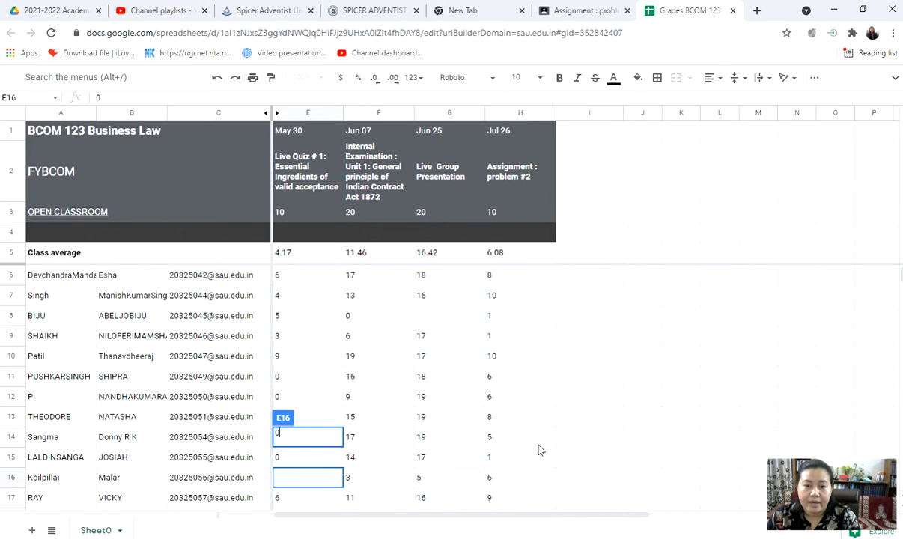
pyautogui.click(431, 316)
pyautogui.write('0')
pyautogui.click(571, 382)
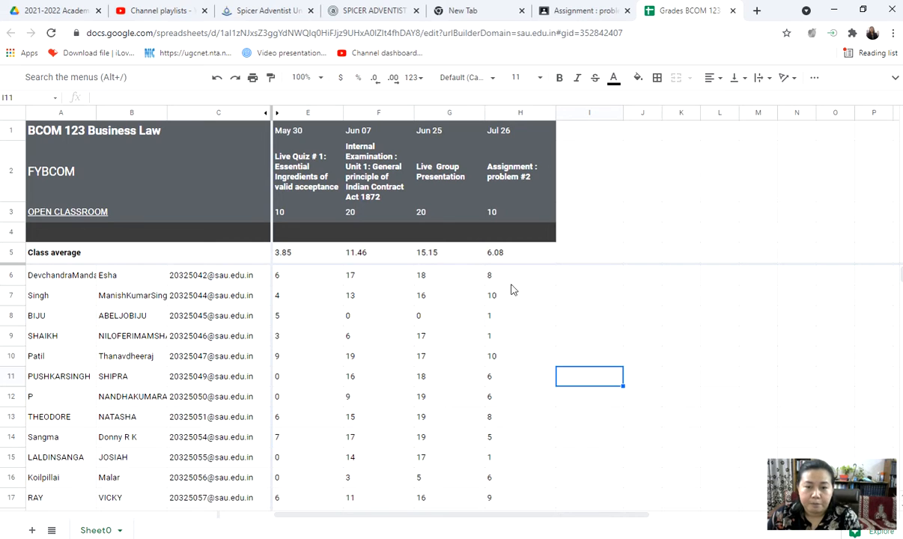
pyautogui.click(604, 194)
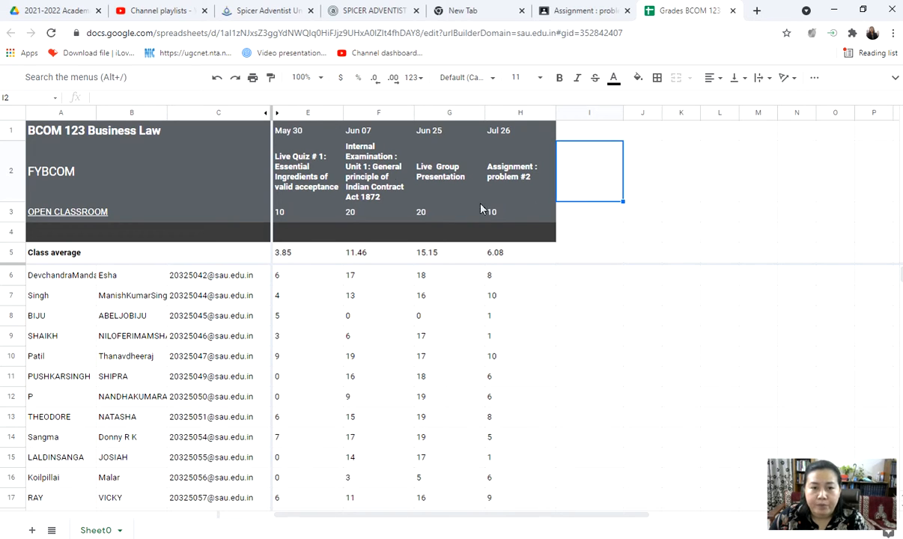
pyautogui.click(354, 156)
pyautogui.click(604, 177)
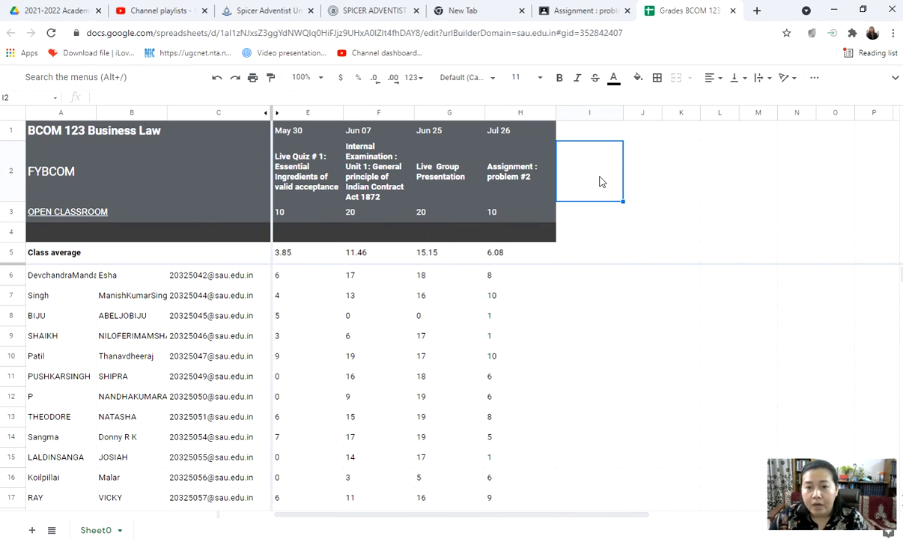
pyautogui.click(369, 218)
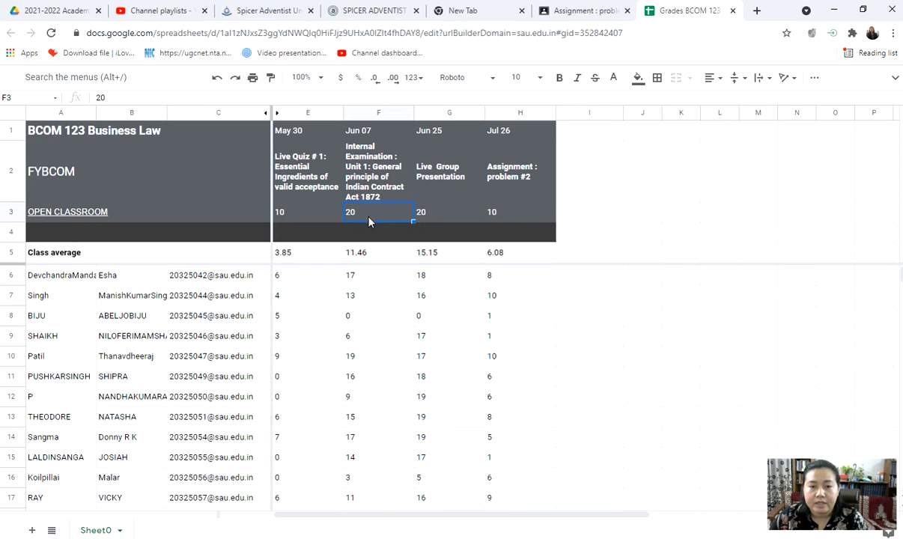
pyautogui.click(597, 189)
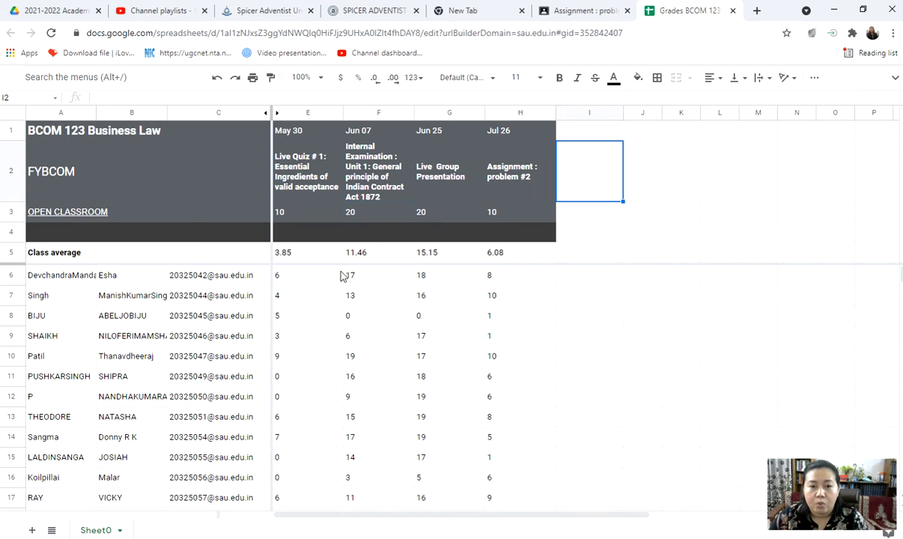
pyautogui.click(358, 217)
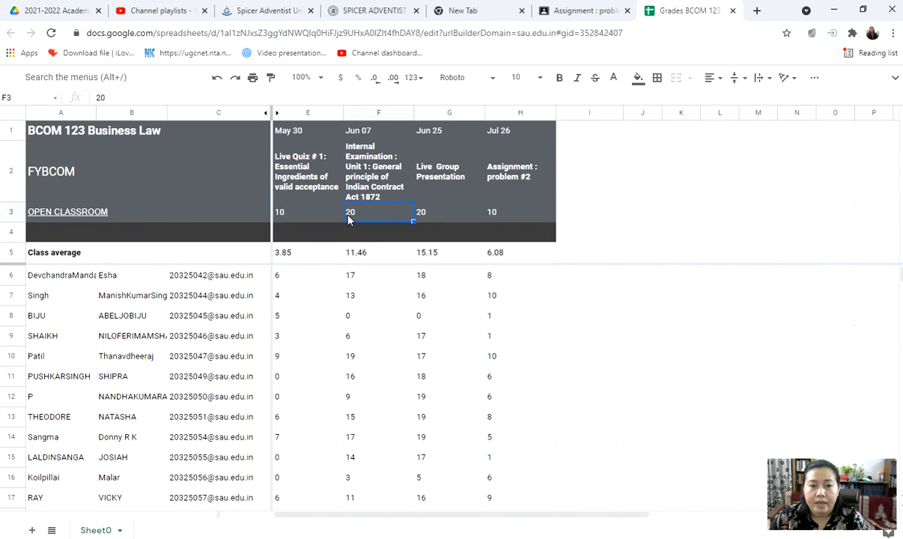
pyautogui.click(589, 196)
pyautogui.click(589, 278)
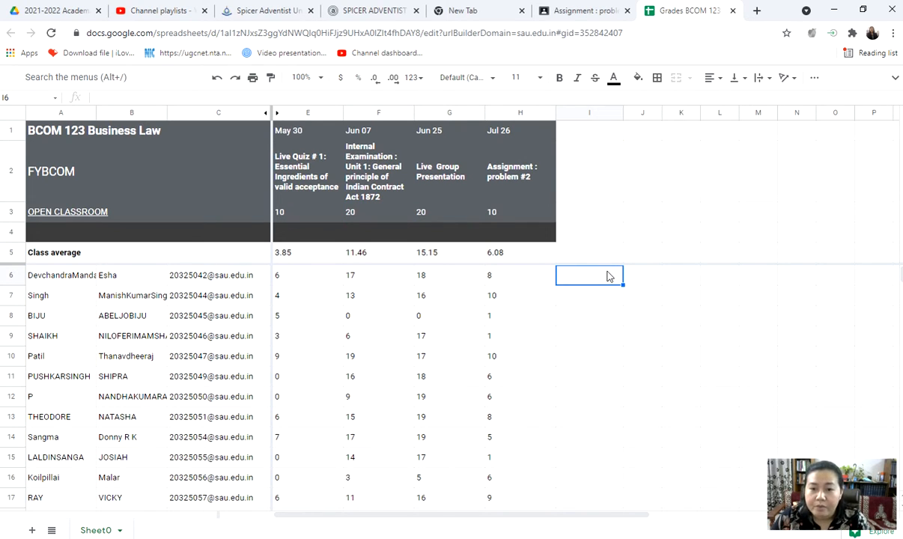
# - Enter the column heading "internal mark out of 10" in I2
pyautogui.click(596, 190)
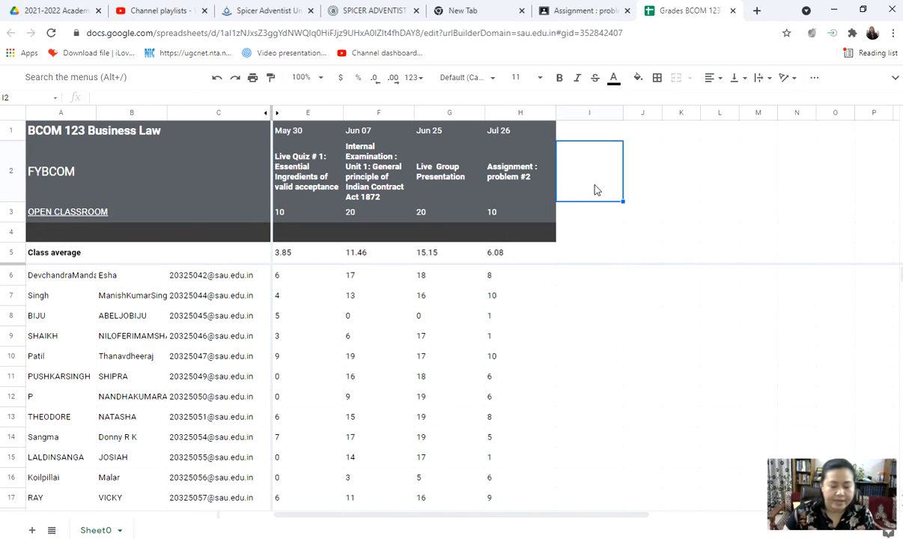
pyautogui.write('internal ')
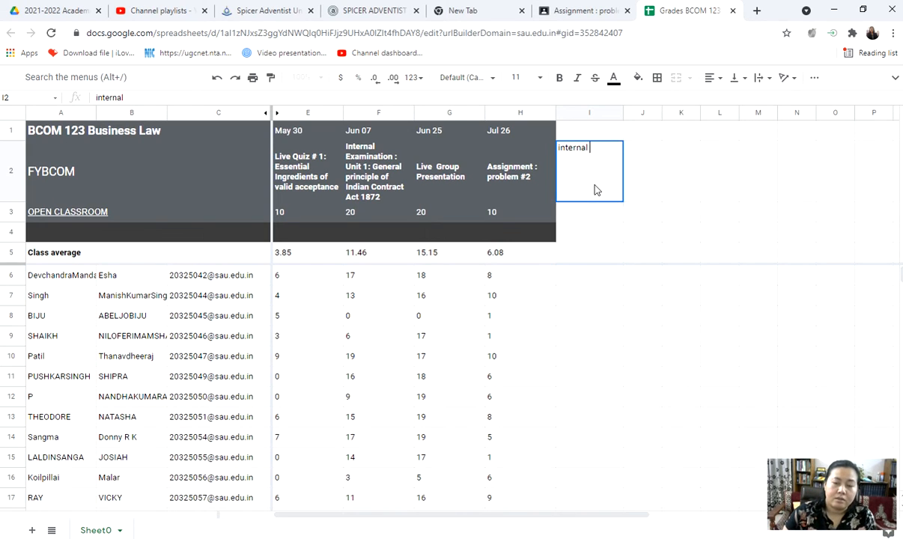
pyautogui.write('mark out of')
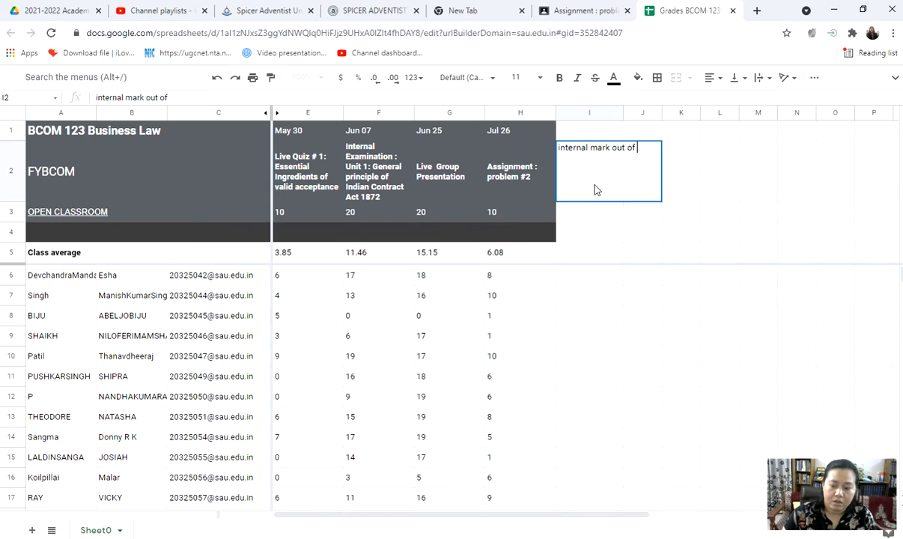
pyautogui.write(' 10')
pyautogui.press('Return')
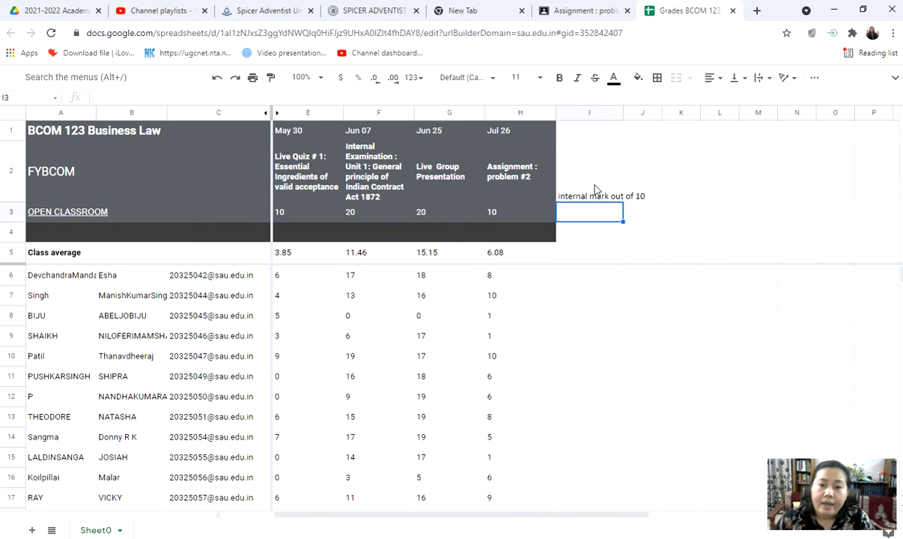
# - Enter =sum(F6/2) in I6 to halve the first student's Internal Examination mark, without accepting the suggested autofill
pyautogui.click(359, 218)
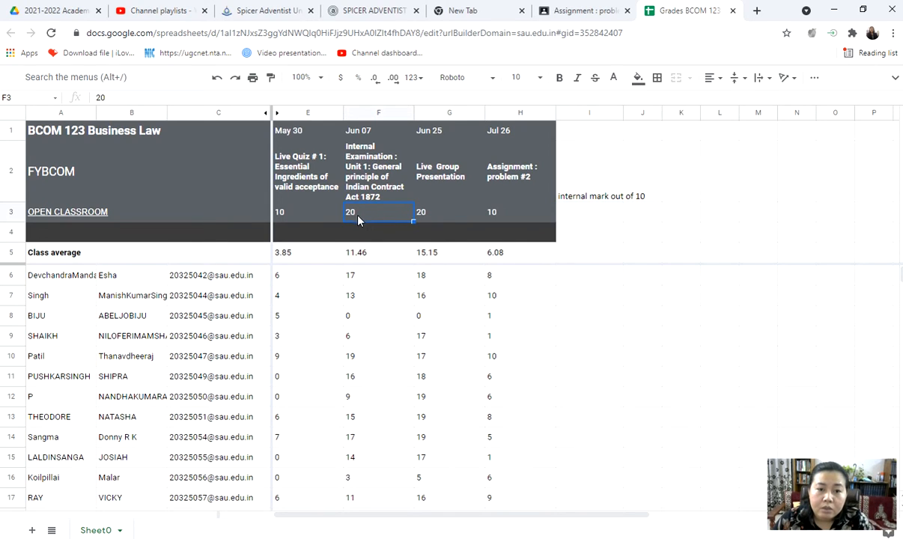
pyautogui.click(597, 219)
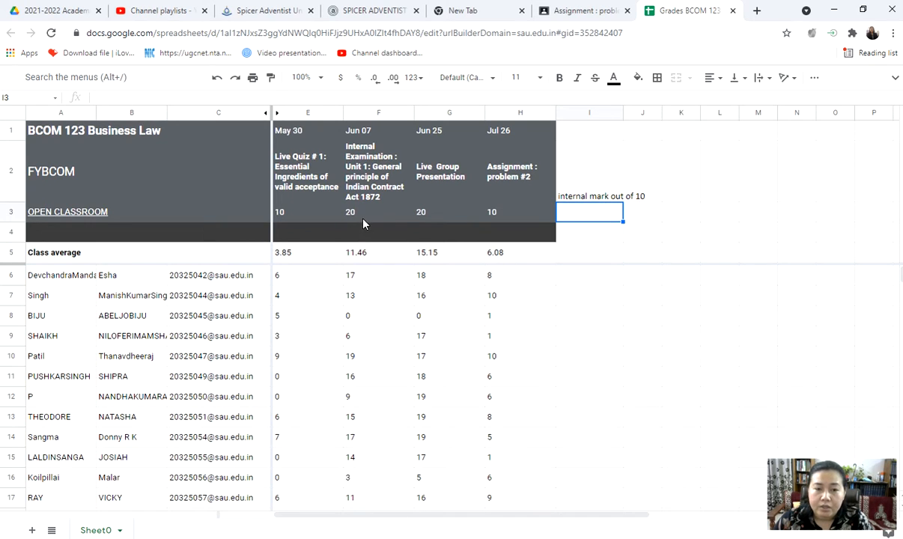
pyautogui.click(597, 279)
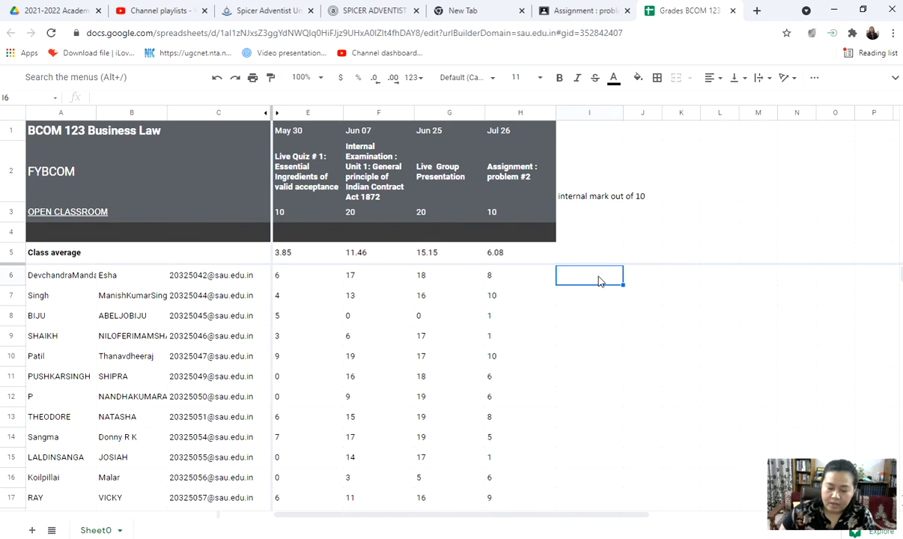
pyautogui.write('=su')
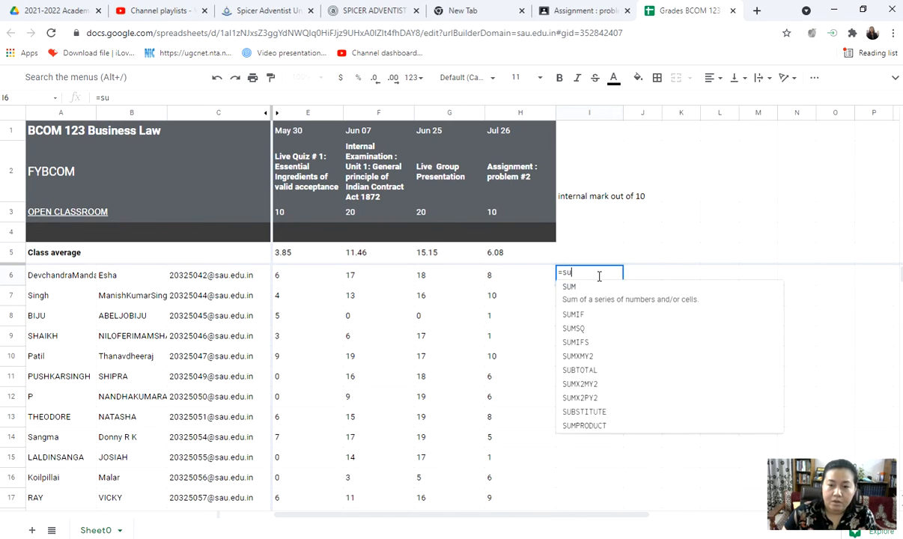
pyautogui.write('m(')
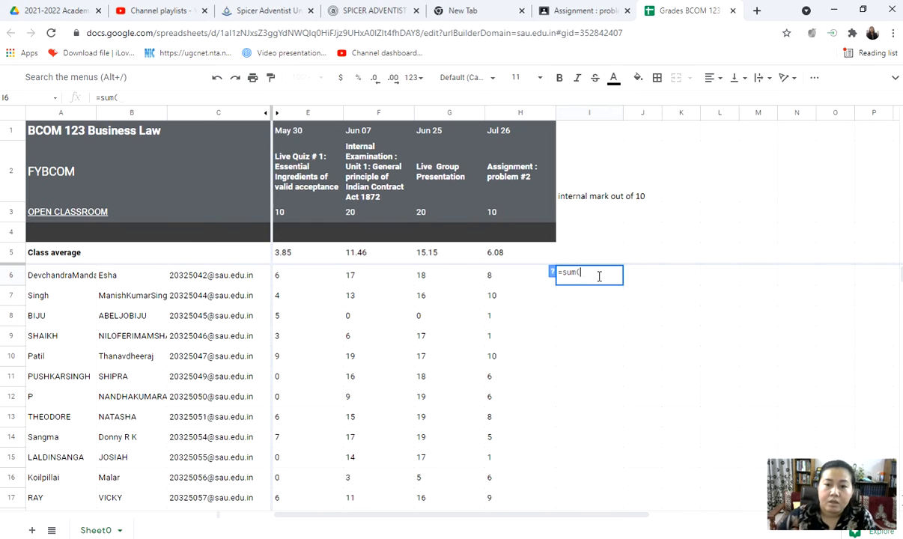
pyautogui.click(358, 278)
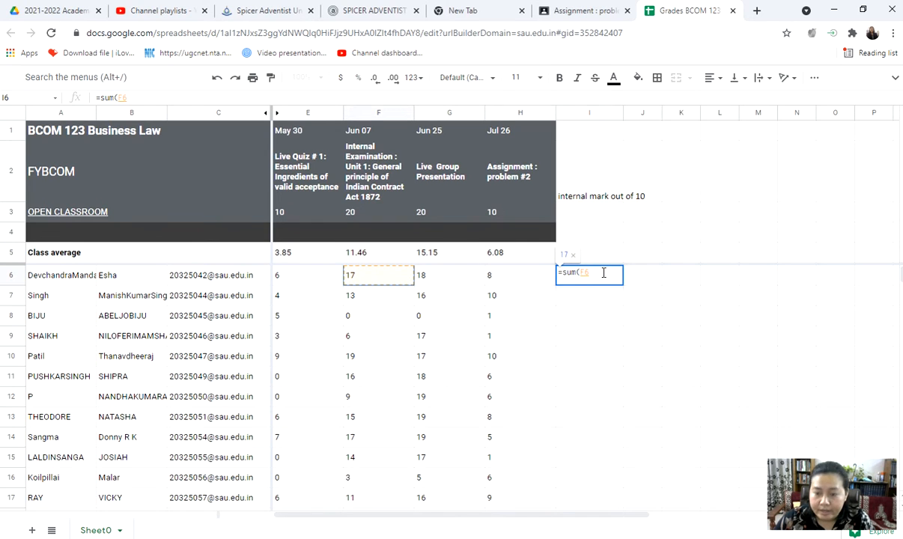
pyautogui.write('/2)')
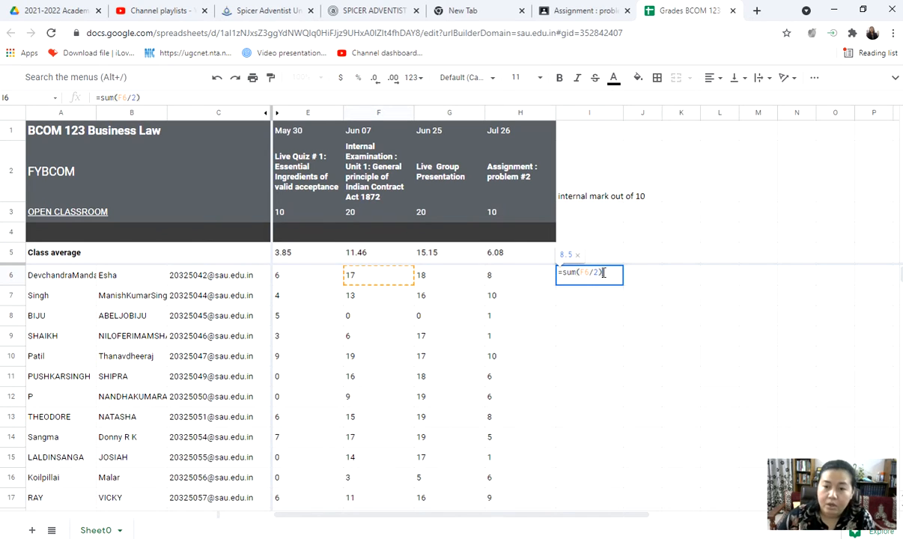
pyautogui.press('Return')
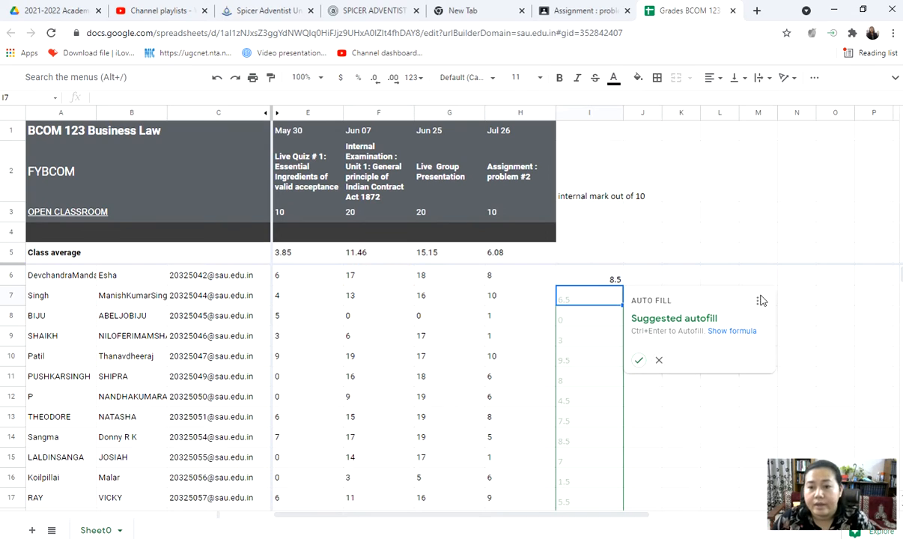
pyautogui.click(830, 357)
# - Copy the halving formula from I6 down through I18 for all students
pyautogui.click(589, 274)
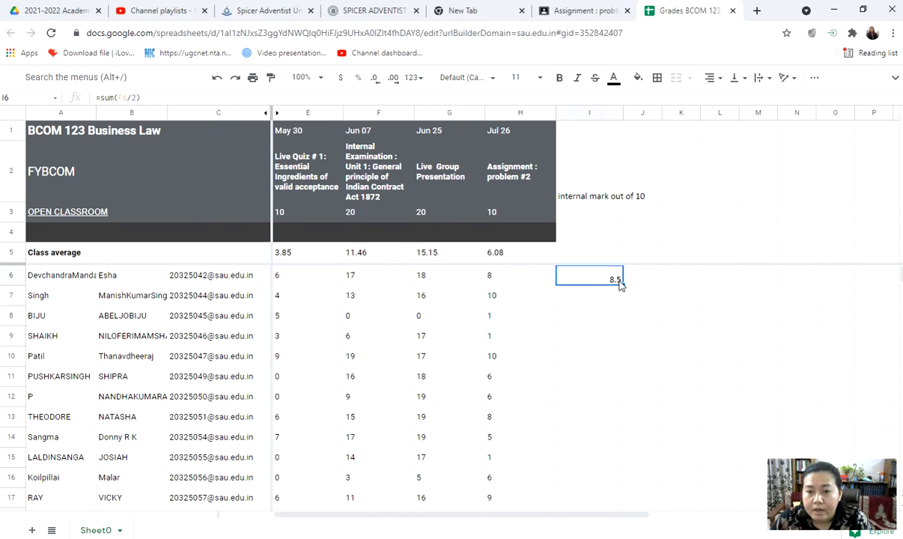
pyautogui.moveTo(622, 284); pyautogui.dragTo(621, 443)
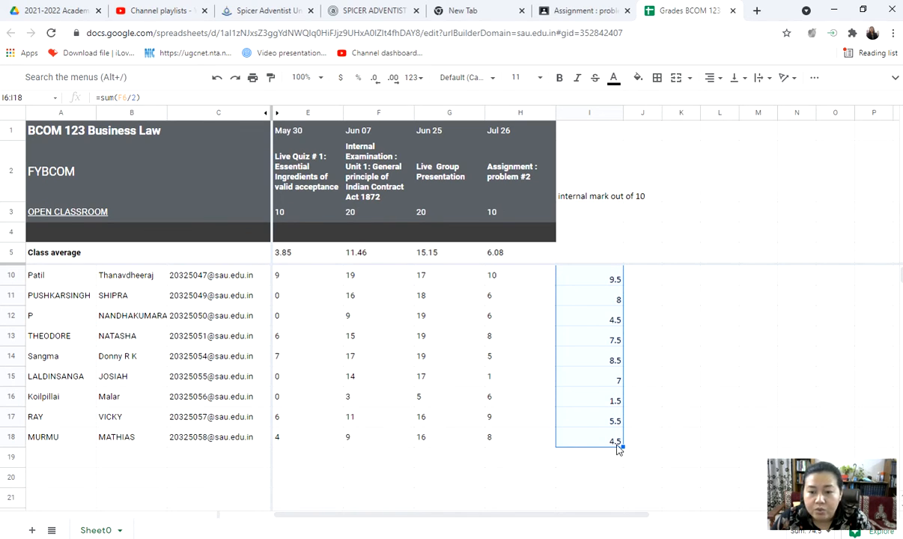
pyautogui.scroll(2, 646, 439)
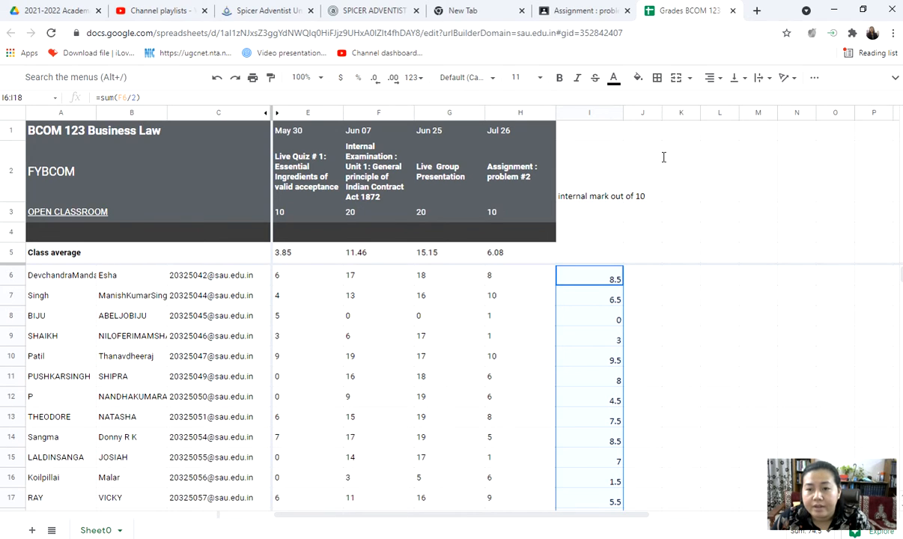
# - Wrap the text of the "internal mark out of 10" heading in I2
pyautogui.click(613, 181)
pyautogui.click(760, 78)
pyautogui.click(775, 101)
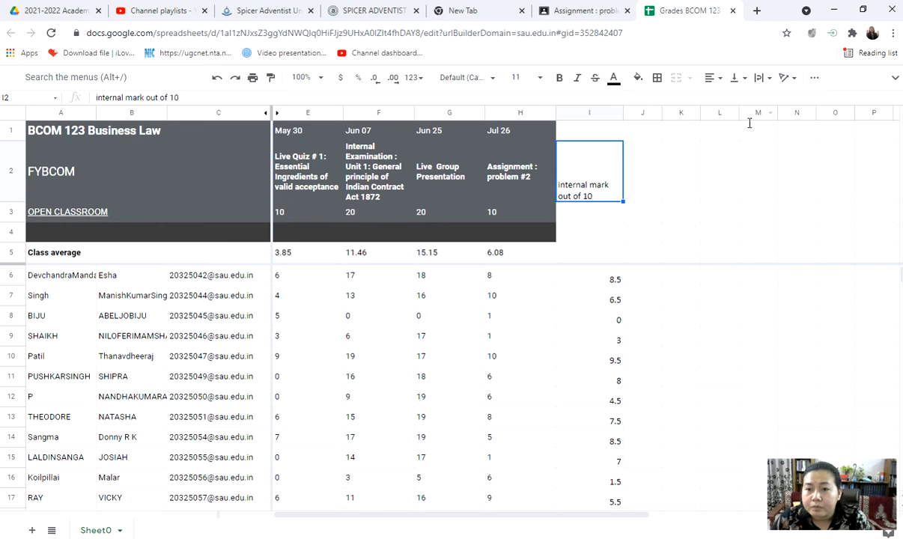
# - Enter the column heading "Presentation out of 10" in J2
pyautogui.click(656, 188)
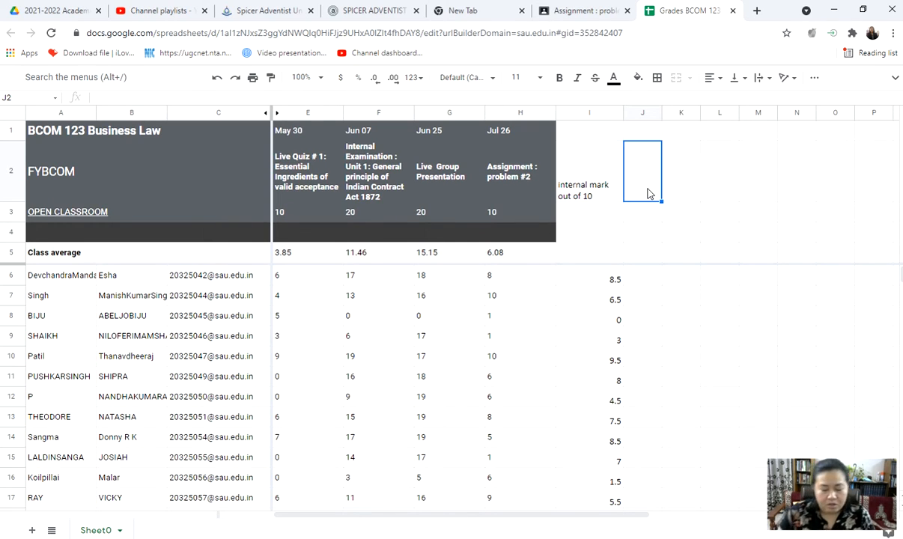
pyautogui.write('=s')
pyautogui.press('BackSpace')
pyautogui.press('BackSpace')
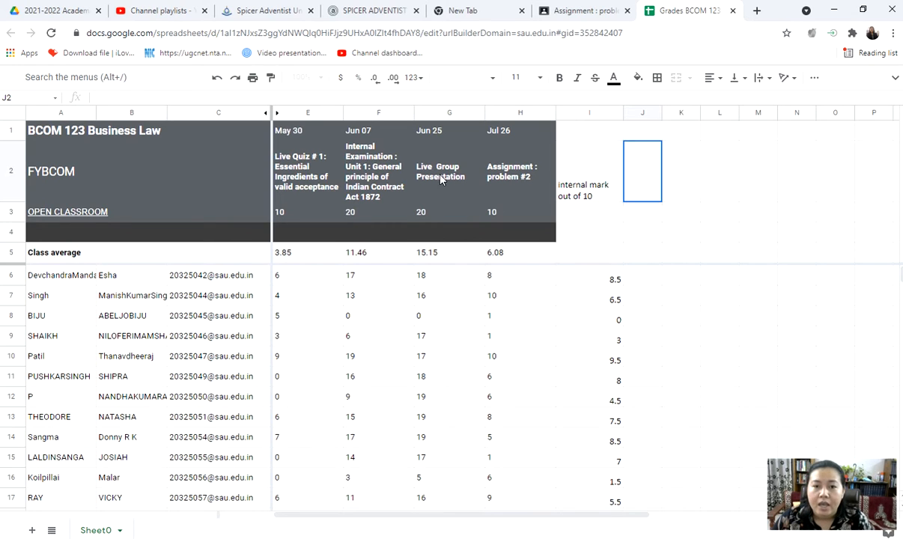
pyautogui.write('P')
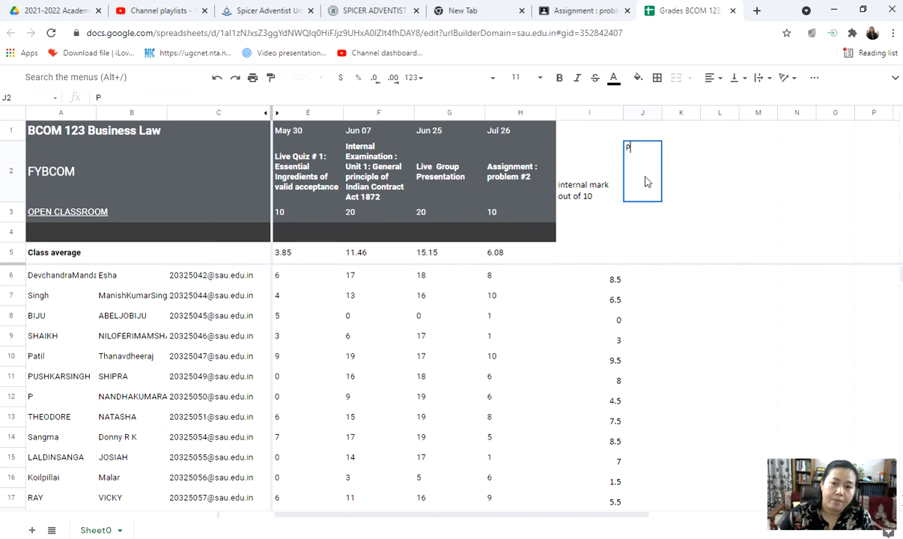
pyautogui.write('resentation')
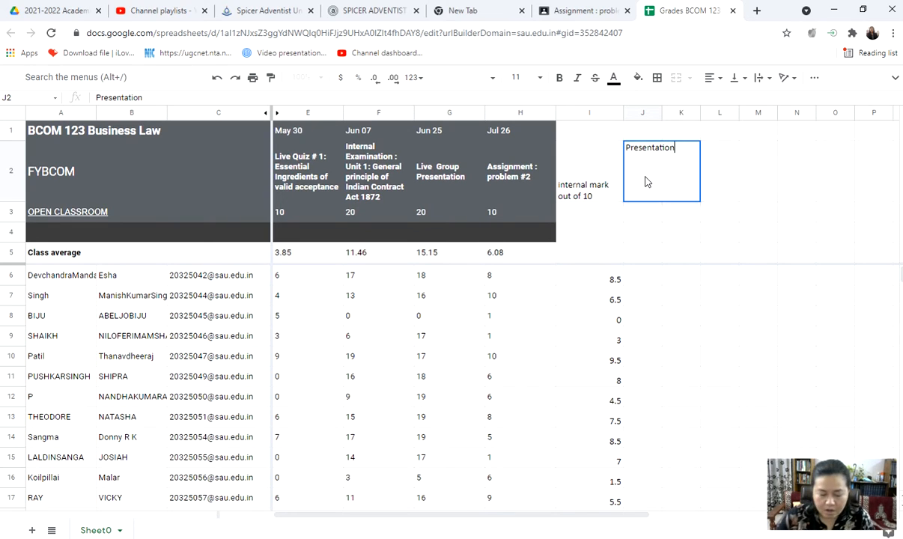
pyautogui.write(' out of')
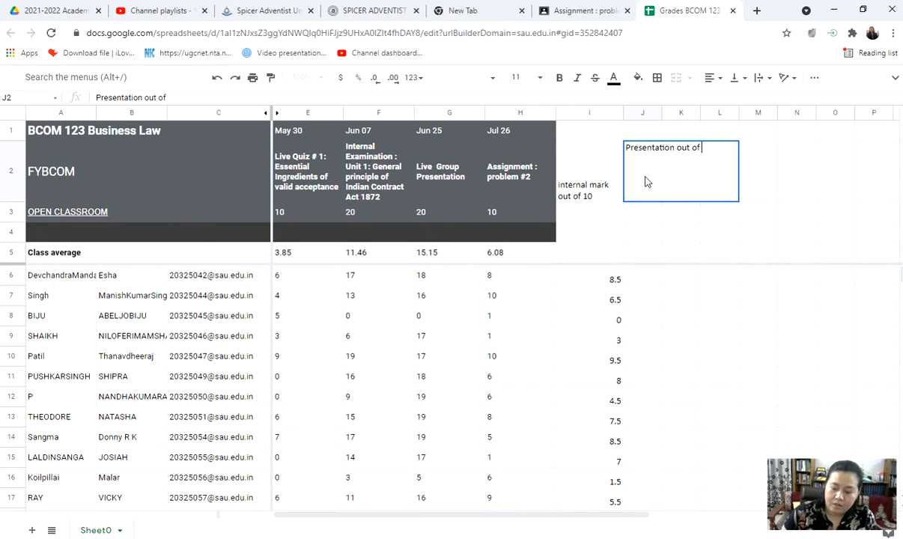
pyautogui.write(' 10')
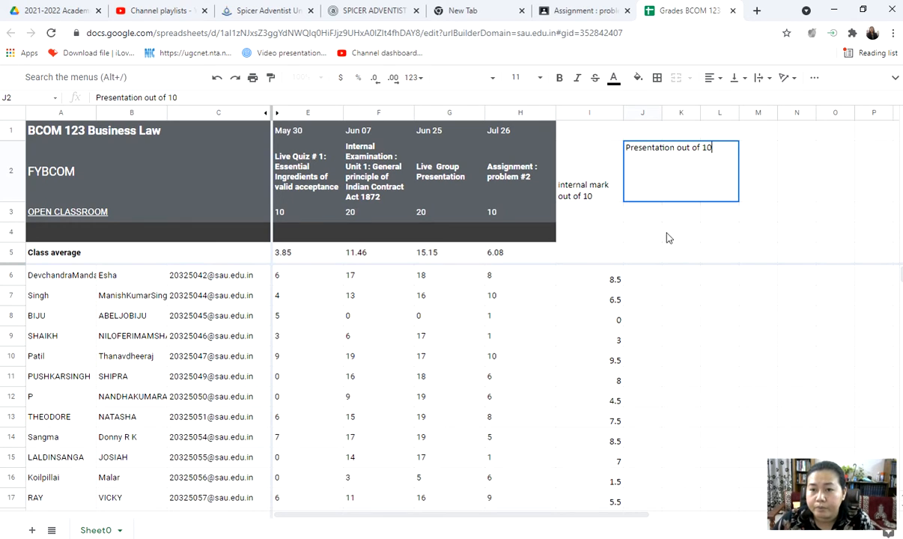
pyautogui.click(678, 250)
# - Wrap the text of the "Presentation out of 10" heading in J2
pyautogui.click(656, 184)
pyautogui.click(759, 77)
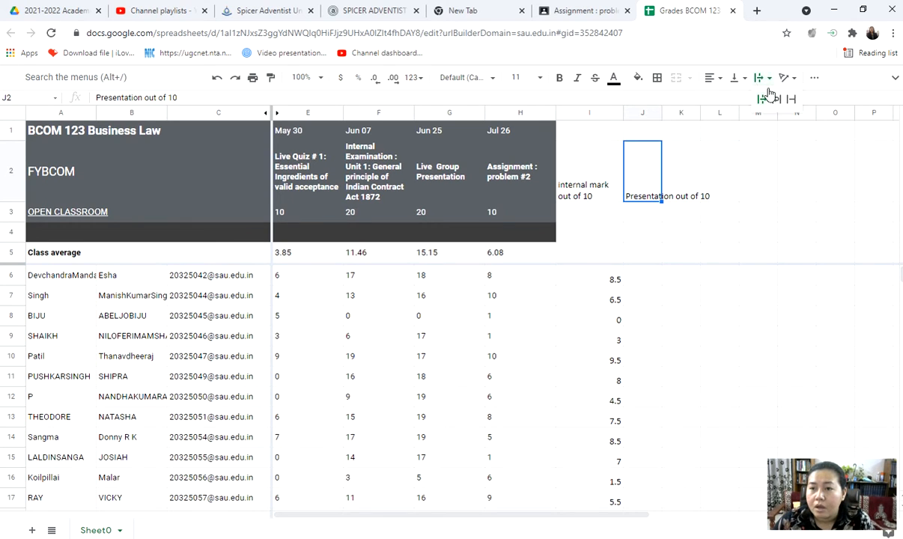
pyautogui.click(733, 96)
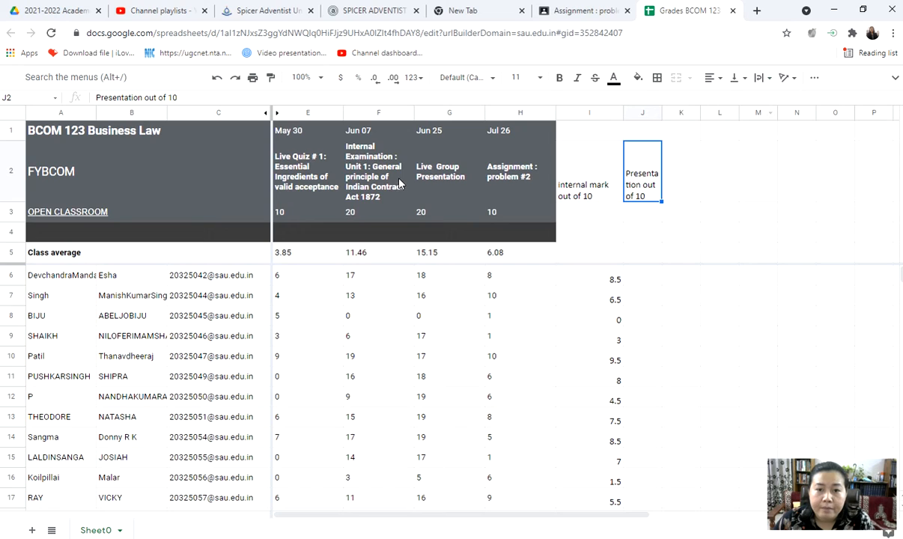
# - Enter =sum (G6/2) in J6 to halve the first student's Live Group Presentation mark
pyautogui.click(424, 217)
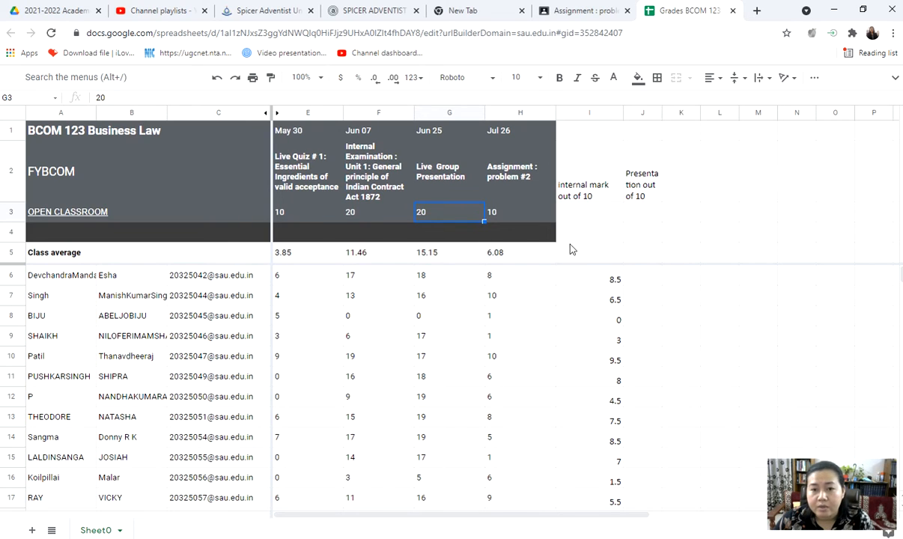
pyautogui.click(640, 283)
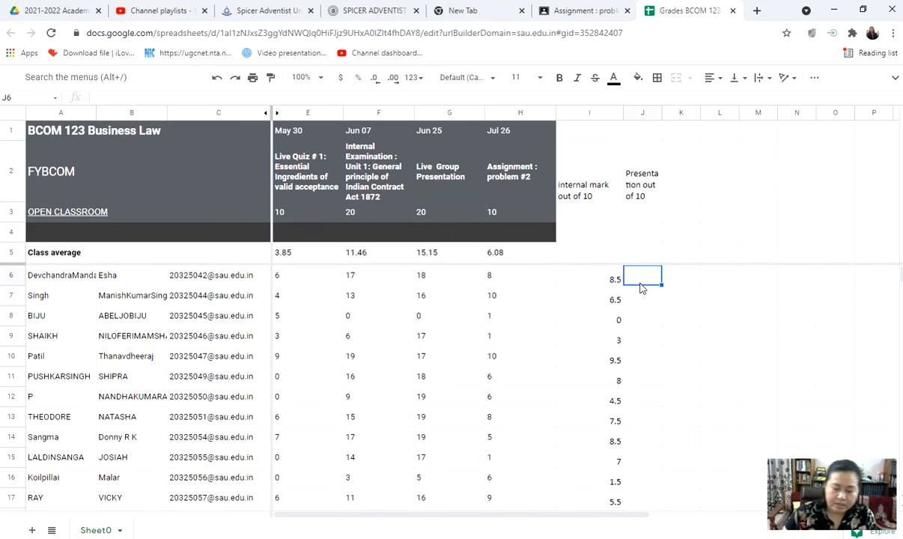
pyautogui.write('=sum')
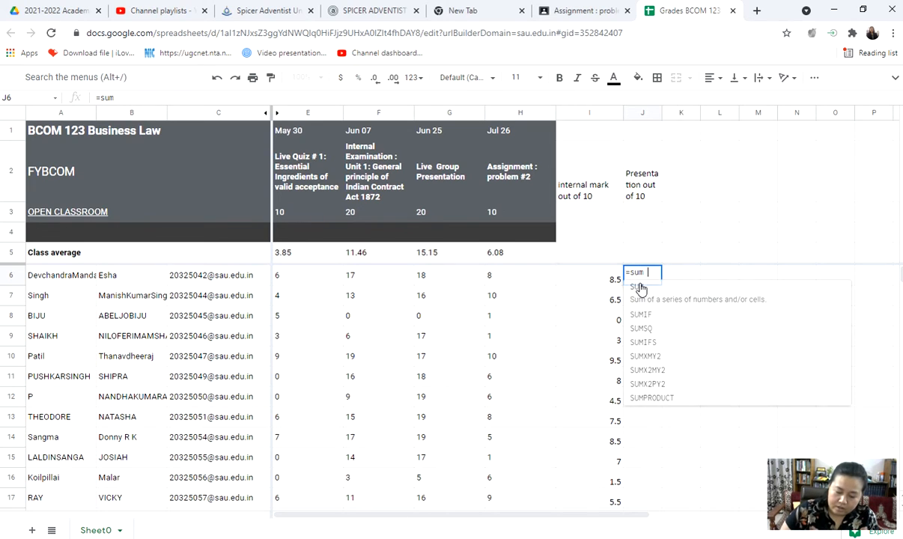
pyautogui.write(' (')
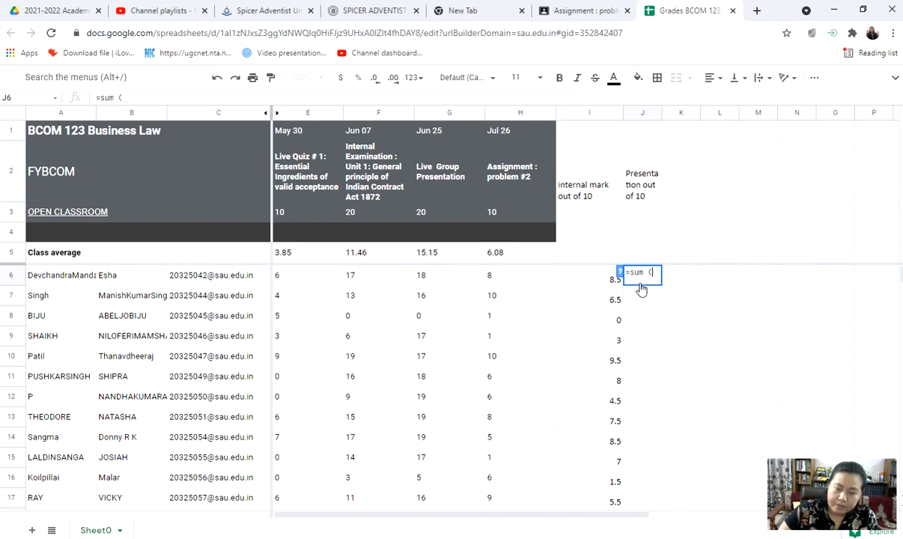
pyautogui.click(434, 278)
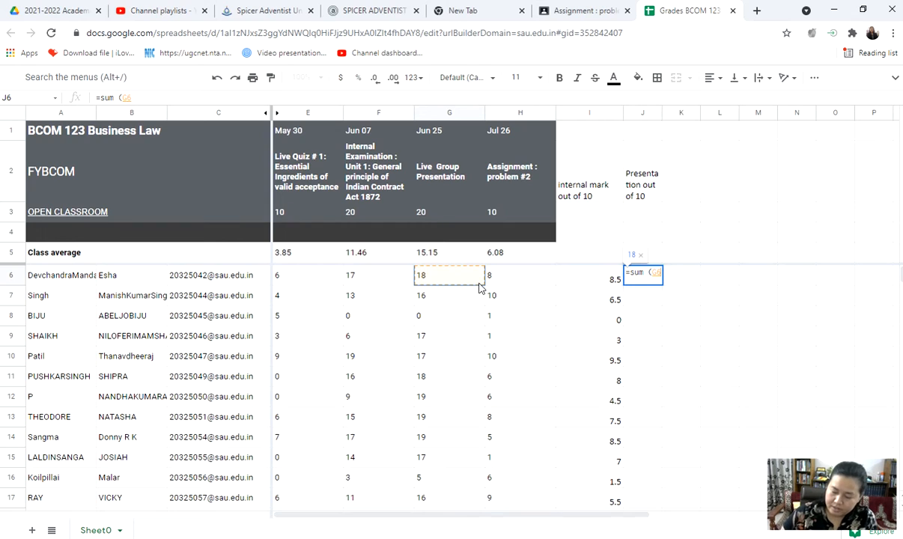
pyautogui.write(')/2')
pyautogui.press('Return')
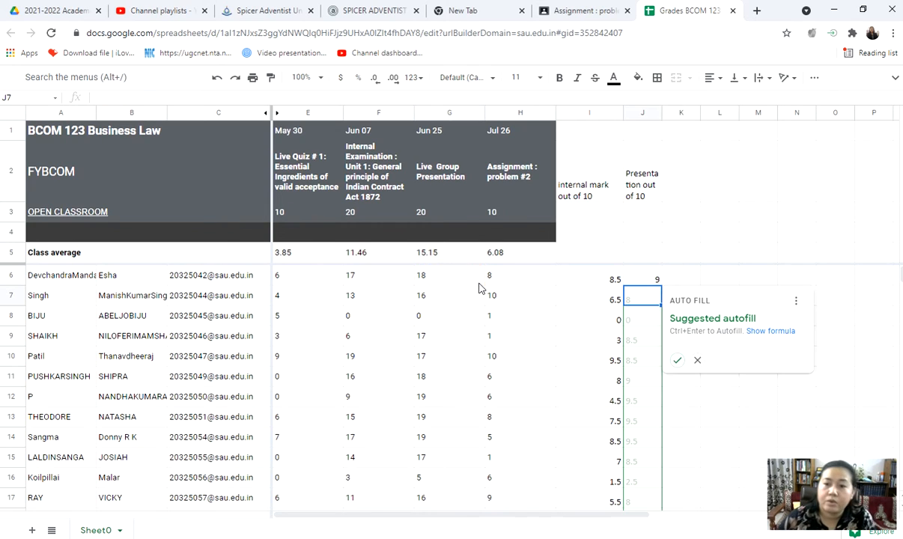
# - Copy the presentation formula from J6 down through J18 for all students
pyautogui.click(635, 278)
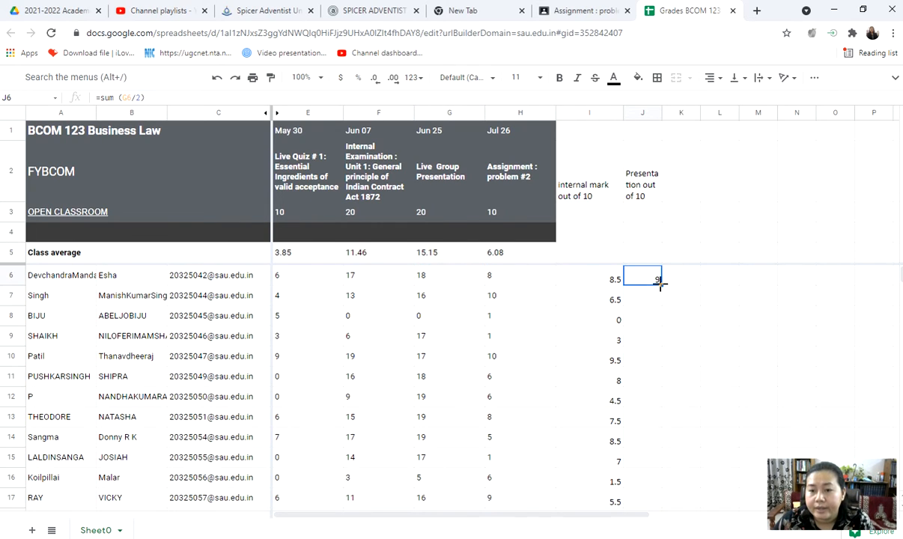
pyautogui.moveTo(661, 283); pyautogui.dragTo(664, 442)
pyautogui.click(715, 395)
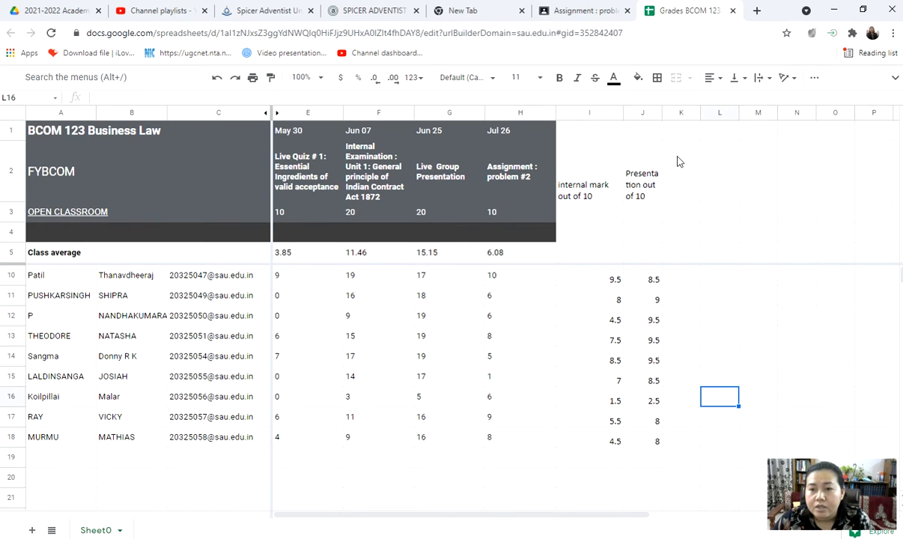
# - Enter the column heading "Class tests/assignments out of 10" in K2
pyautogui.click(682, 180)
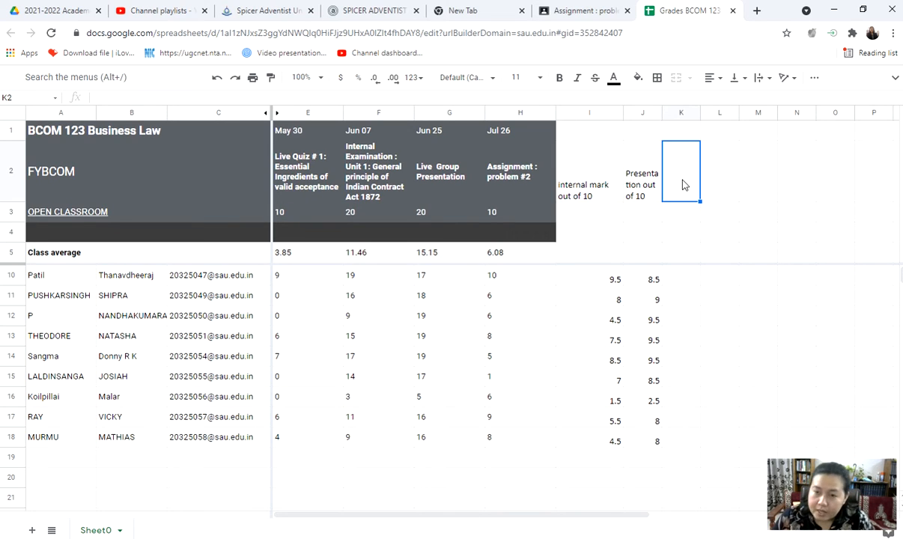
pyautogui.write('Class ')
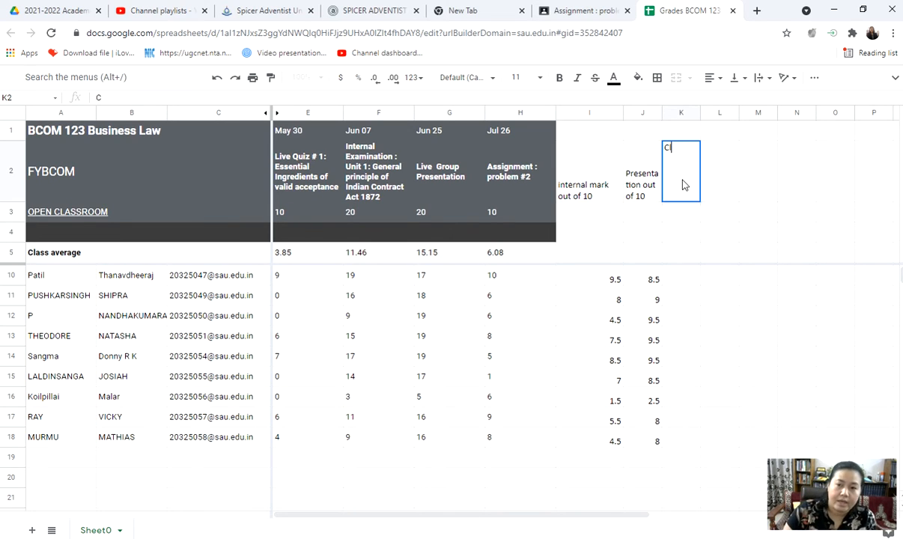
pyautogui.write('tests')
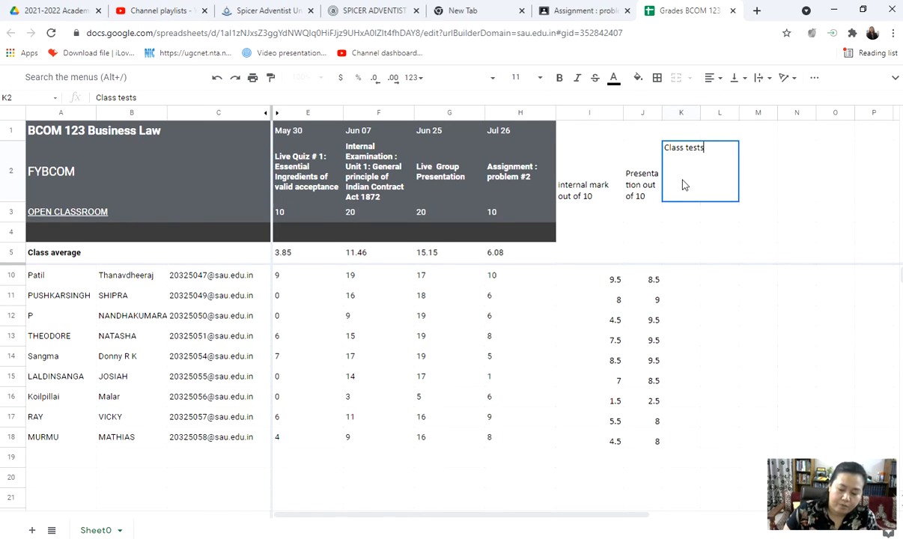
pyautogui.write('/assignm')
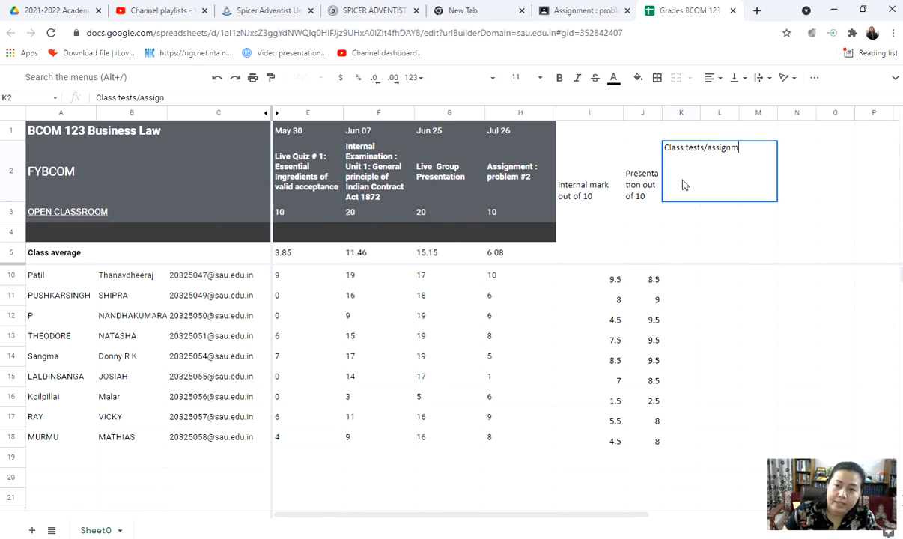
pyautogui.write('ents')
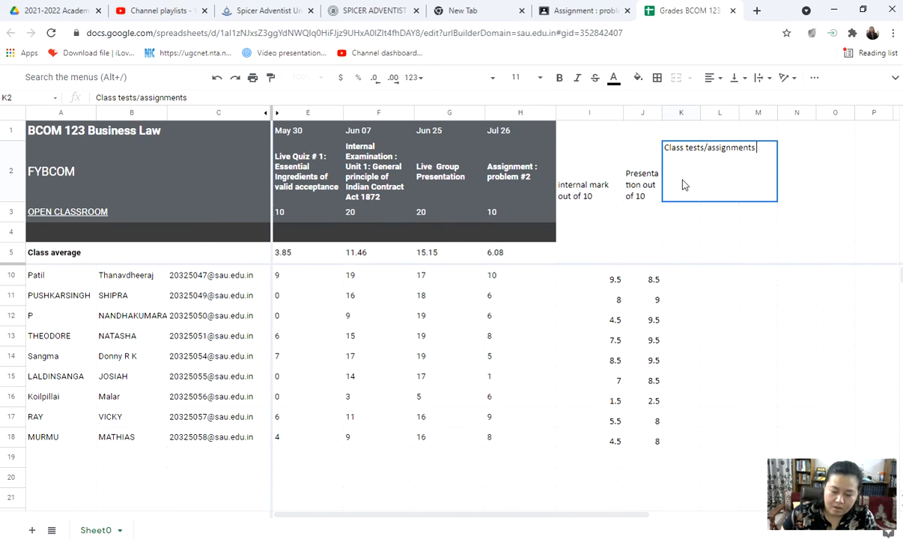
pyautogui.write(' out of ')
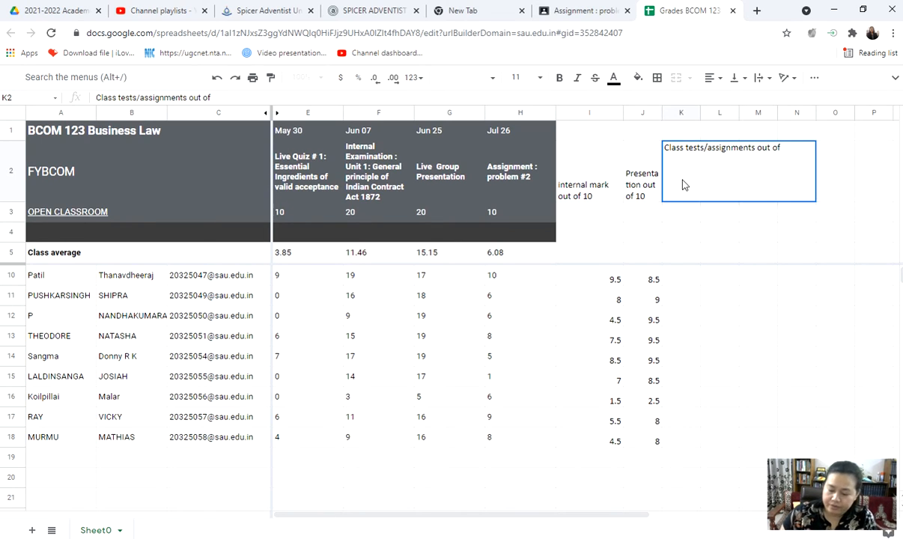
pyautogui.write('10')
pyautogui.press('Return')
# - Wrap the text of the "Class tests/assignments out of 10" heading in K2
pyautogui.press('Up')
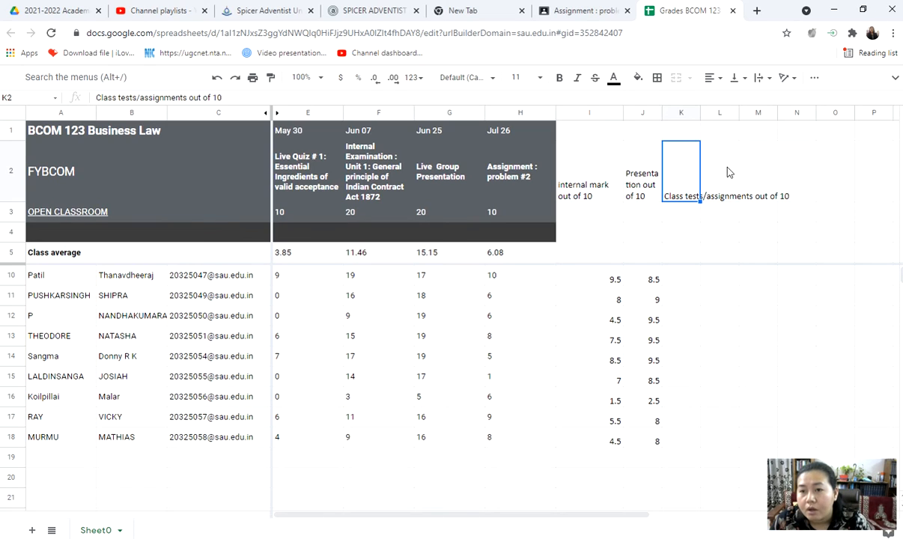
pyautogui.click(759, 77)
pyautogui.click(772, 96)
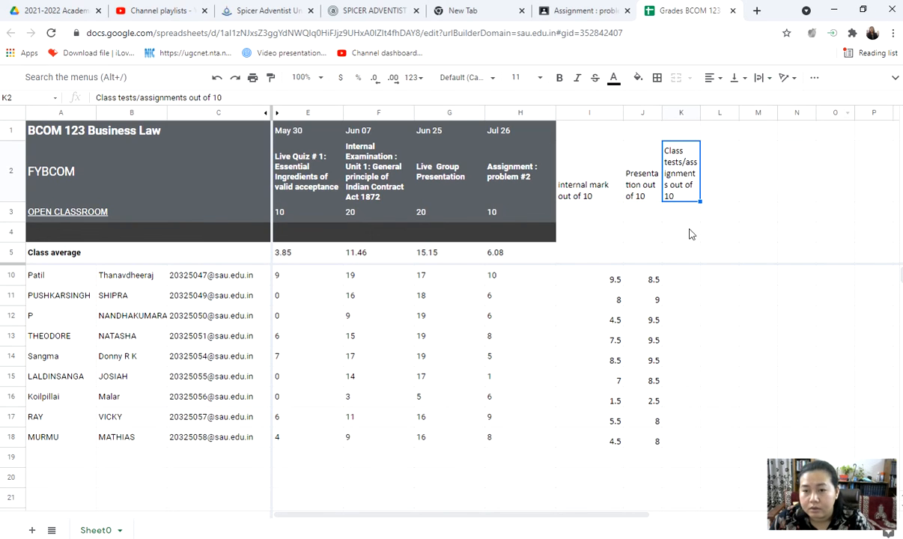
# - Enter =sum (E6,H6)/2 in K10 to average the first student's Live Quiz and Assignment marks
pyautogui.click(683, 279)
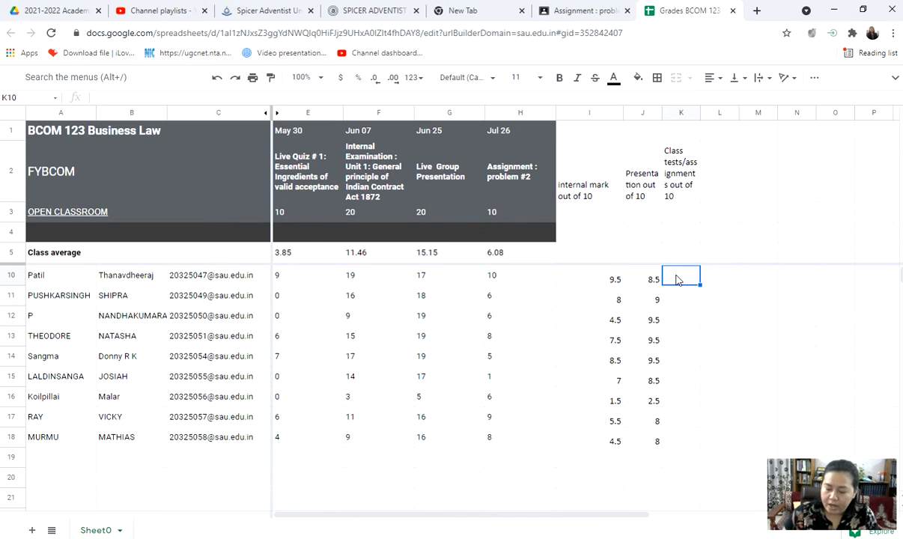
pyautogui.write('=')
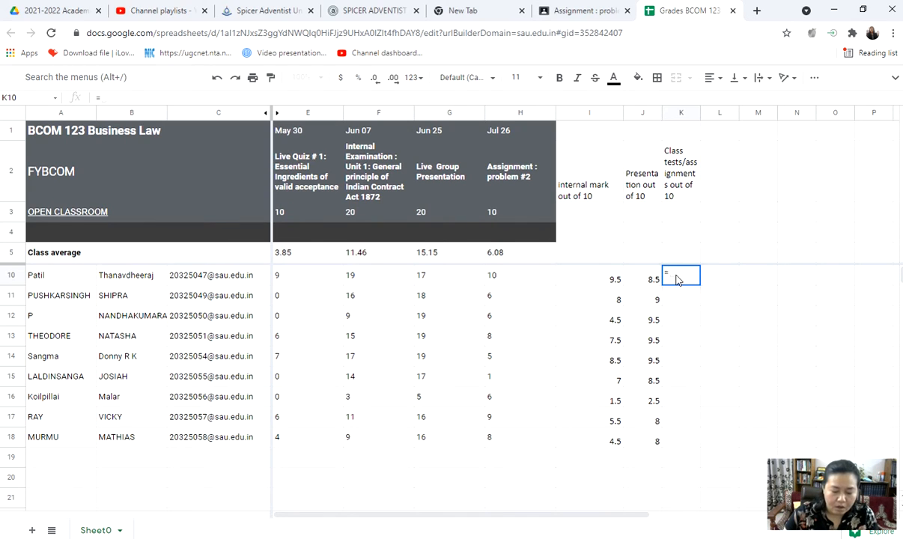
pyautogui.write('sum')
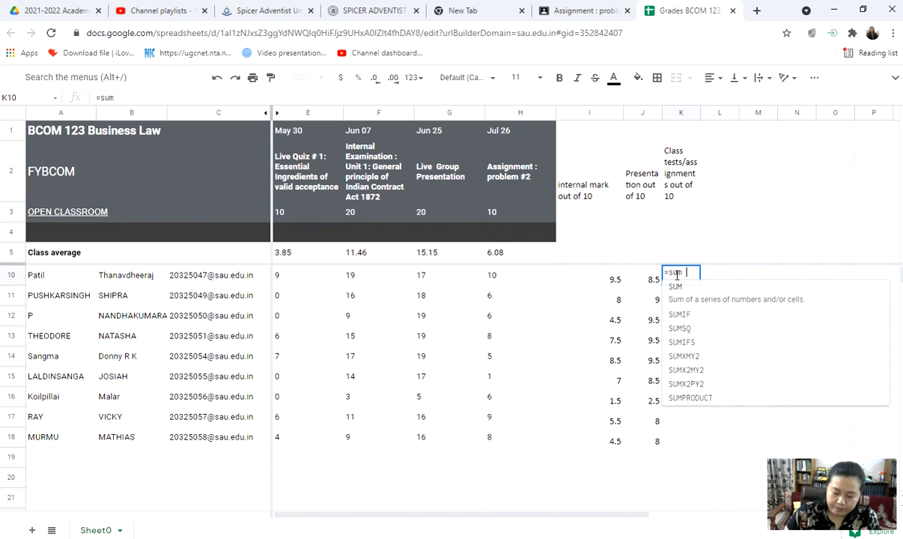
pyautogui.write(' (')
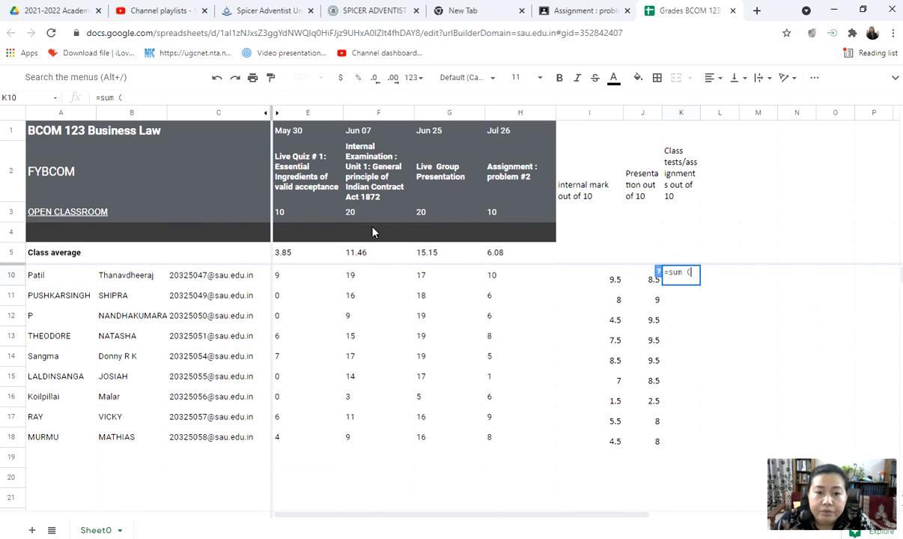
pyautogui.scroll(1, 301, 218)
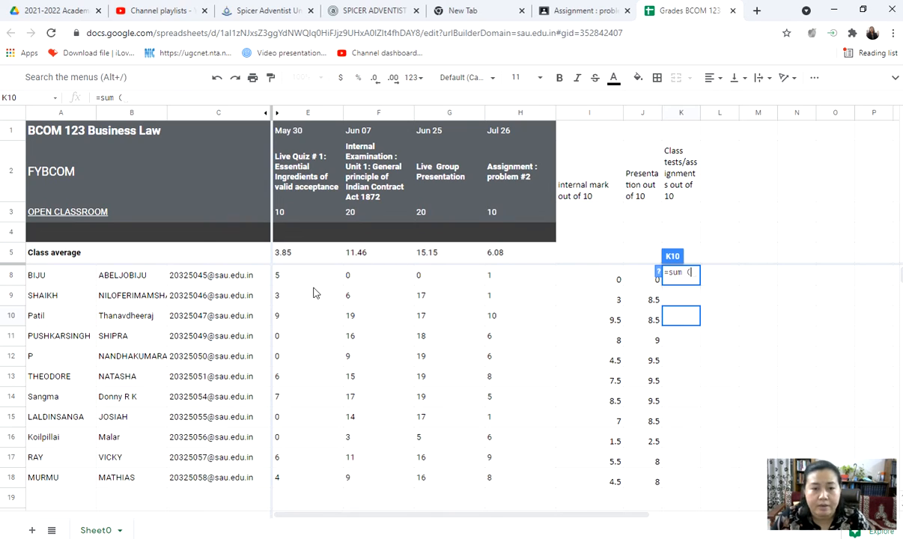
pyautogui.scroll(1, 300, 291)
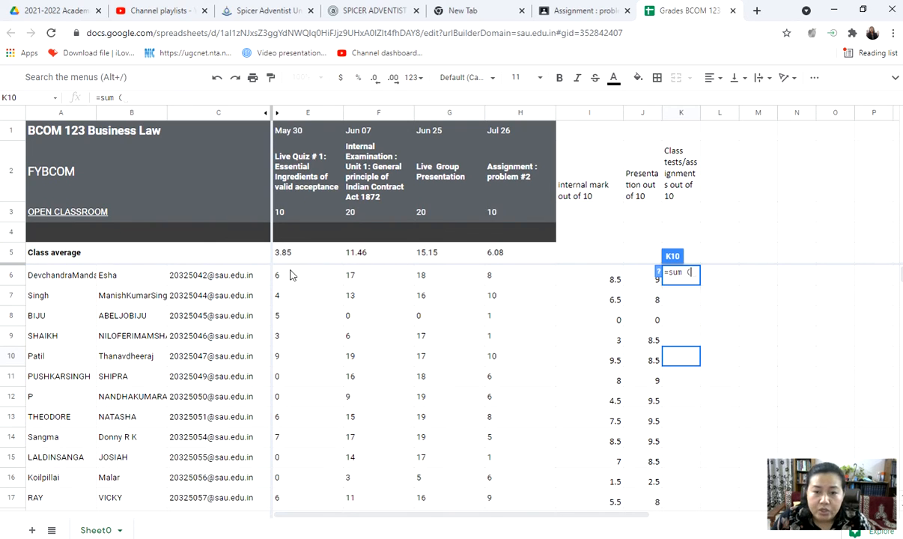
pyautogui.click(293, 278)
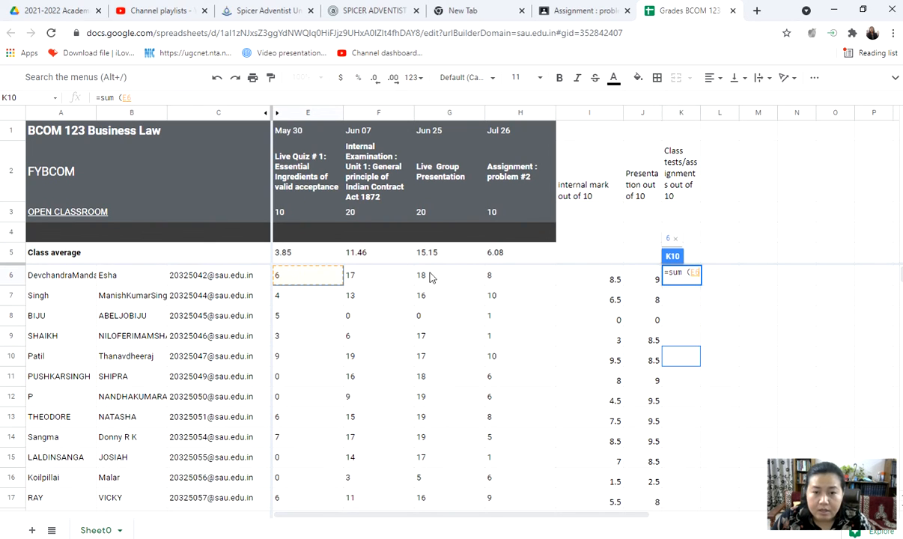
pyautogui.write(',')
pyautogui.click(500, 279)
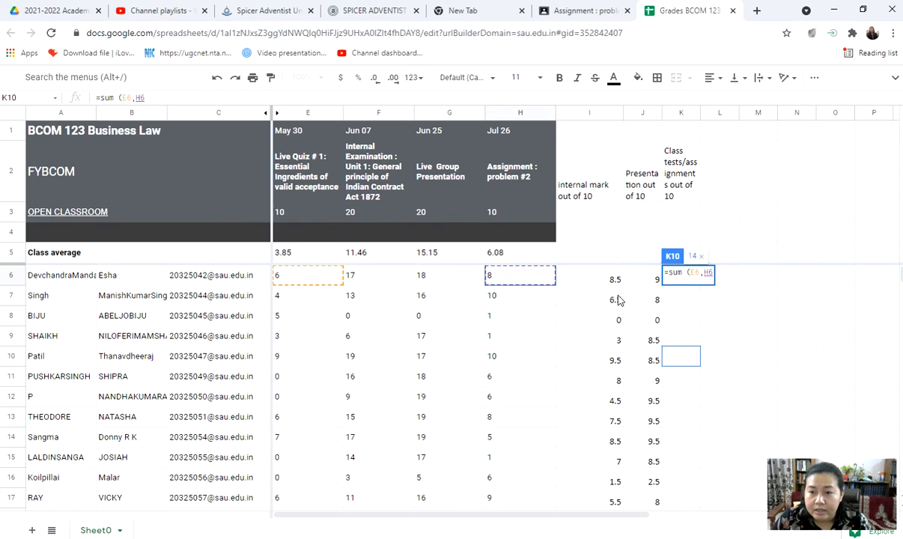
pyautogui.write(')')
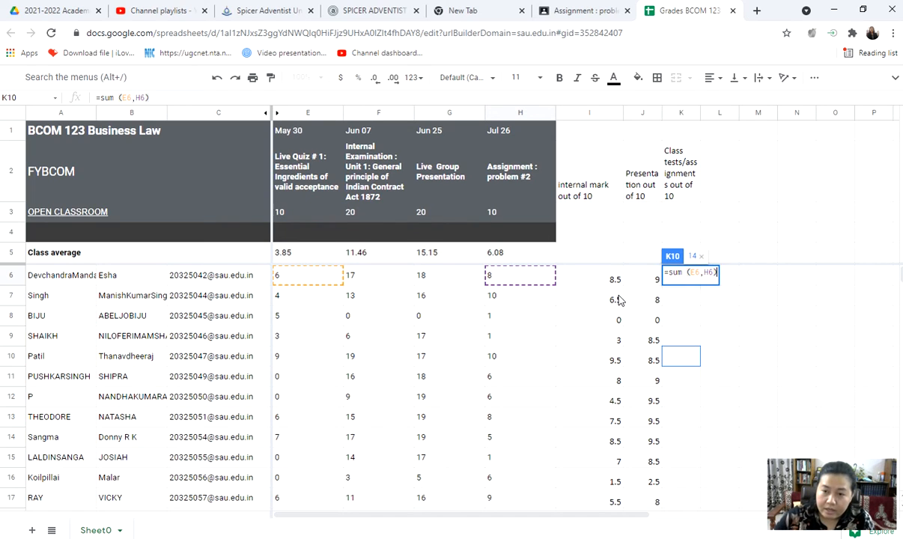
pyautogui.write('/')
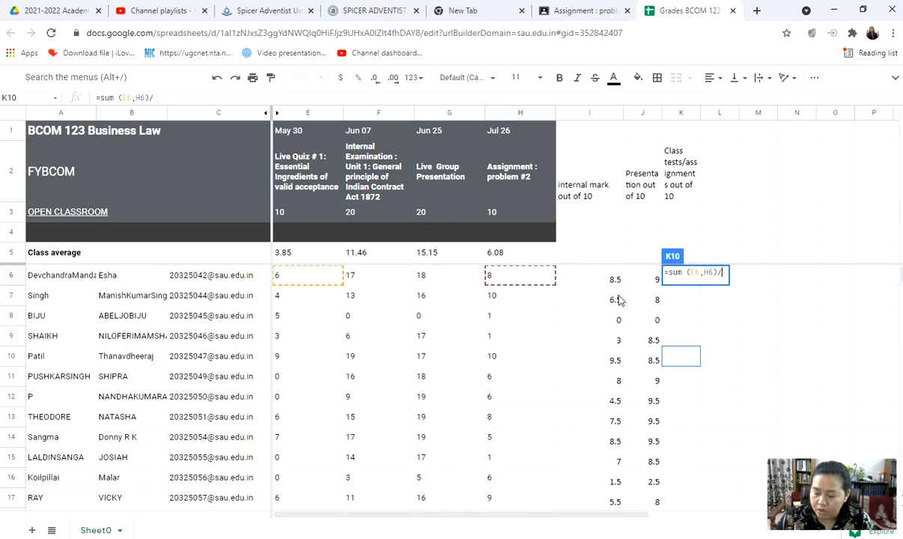
pyautogui.write('2')
pyautogui.press('Return')
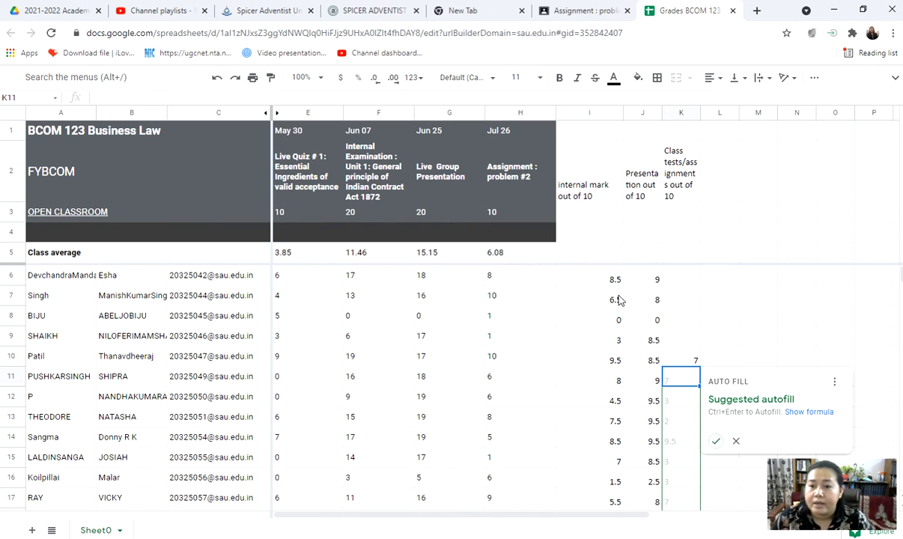
pyautogui.click(683, 363)
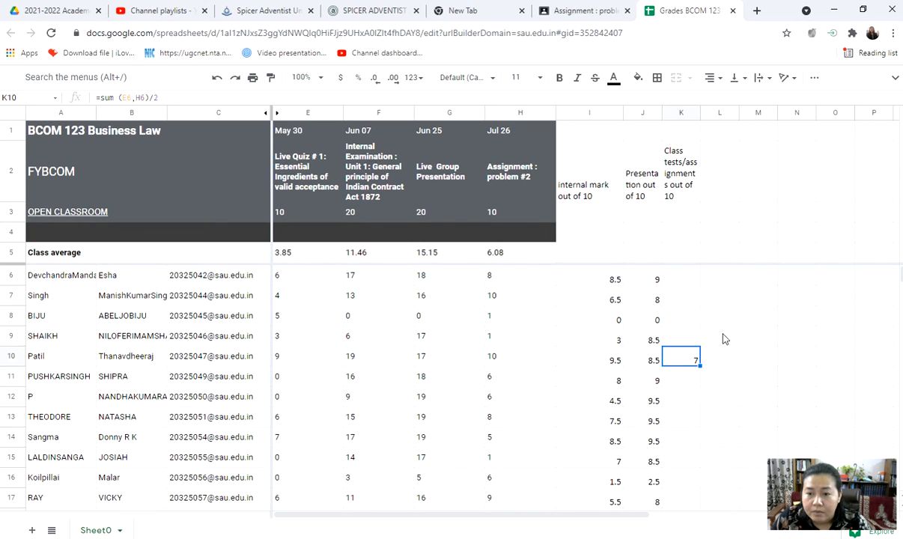
# - Enter =sum (E6,H6)/2 in K6 to average the first student's Live Quiz and Assignment marks
pyautogui.click(695, 277)
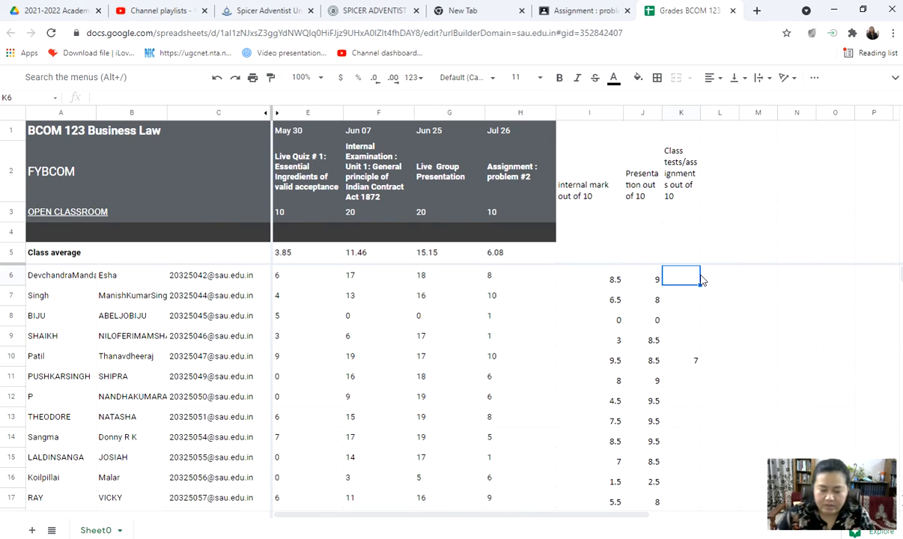
pyautogui.write('=sum ')
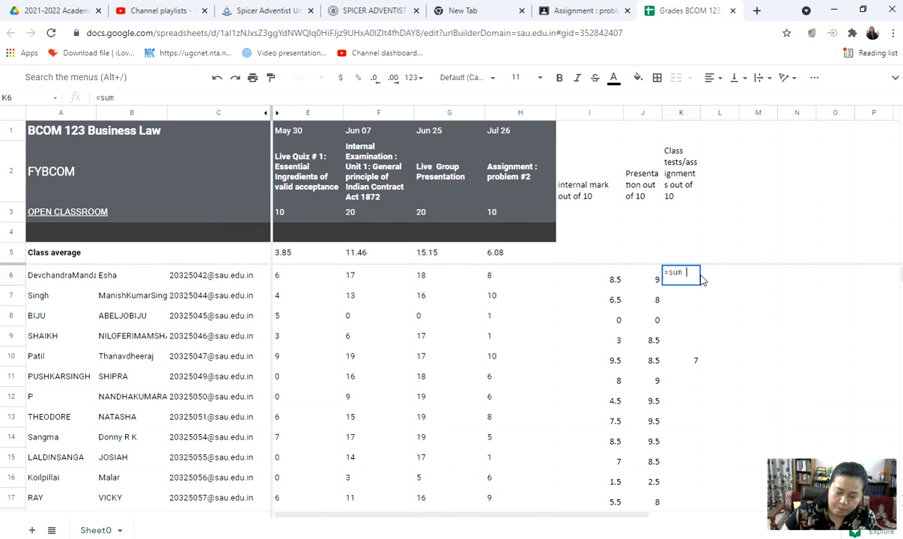
pyautogui.write('(')
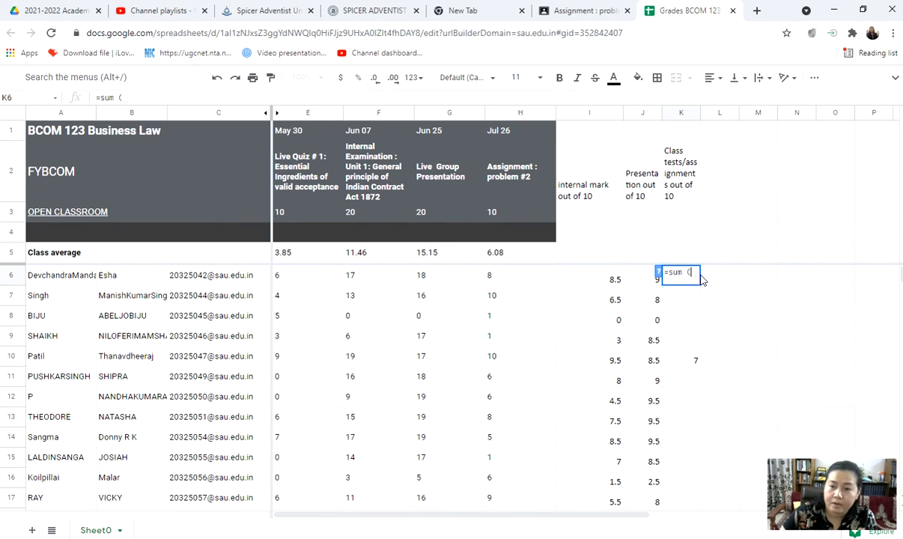
pyautogui.click(280, 275)
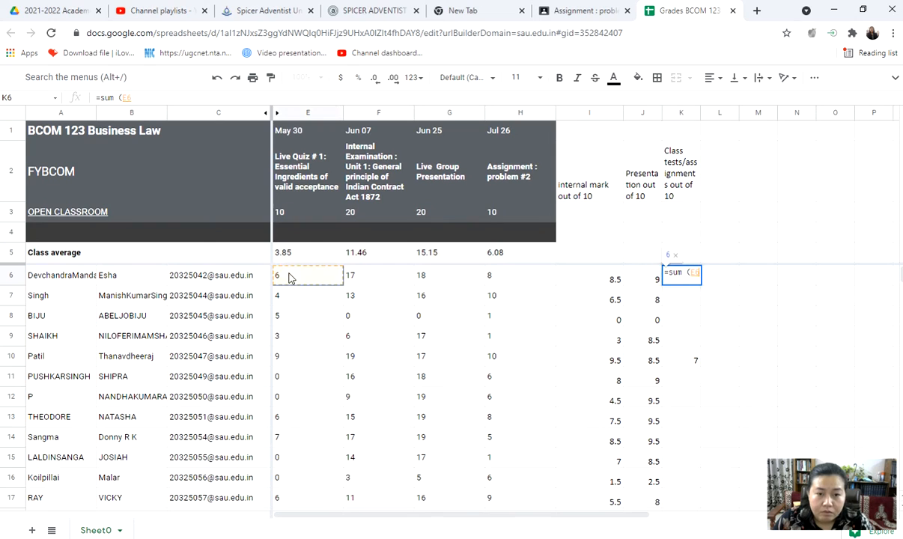
pyautogui.write(',')
pyautogui.click(501, 282)
pyautogui.write(')/2')
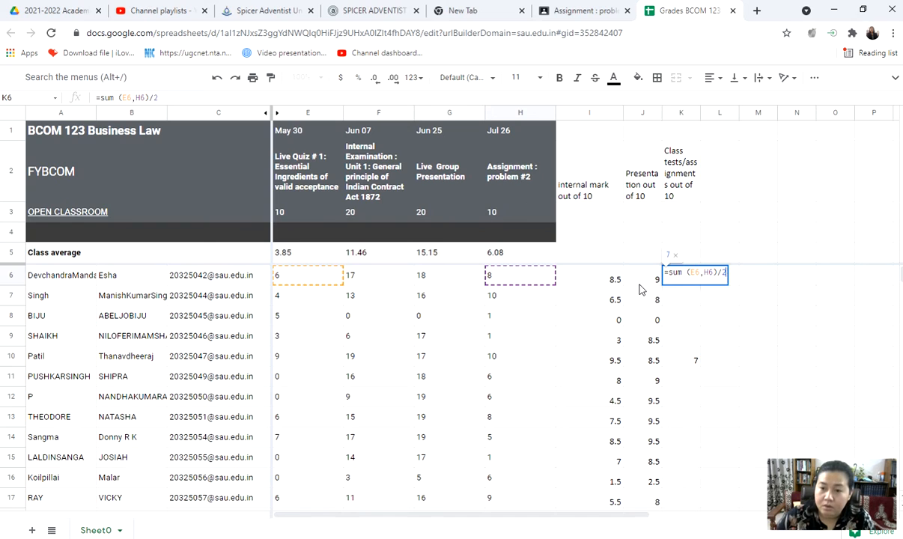
pyautogui.press('Return')
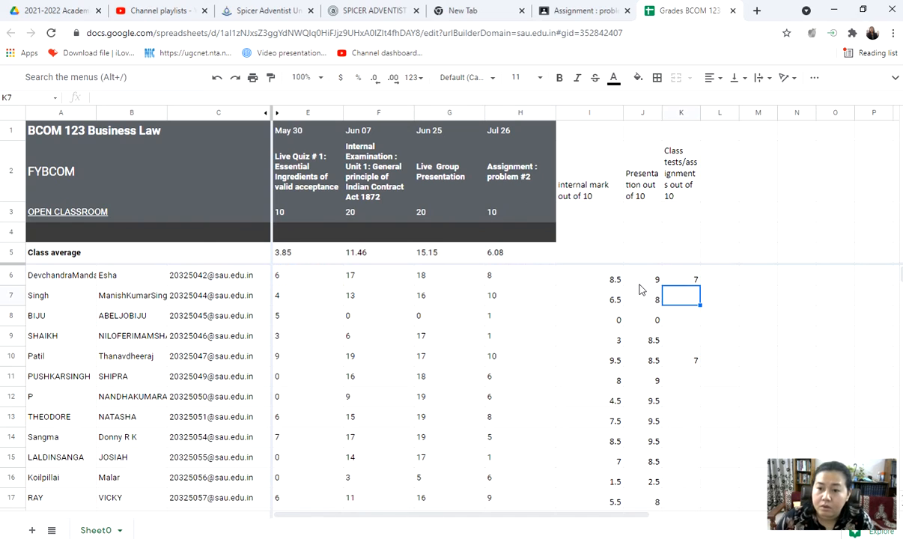
# - Delete the misplaced class test formula from K10
pyautogui.doubleClick(686, 357)
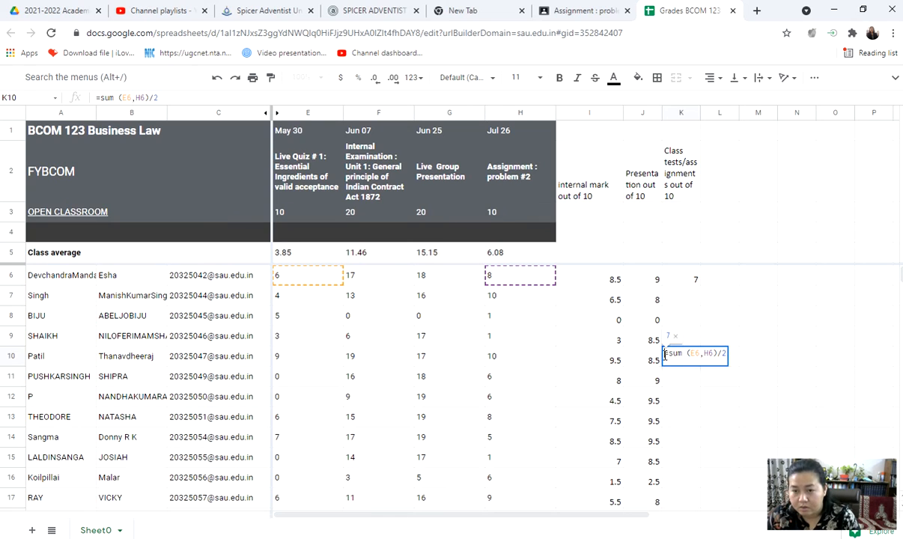
pyautogui.moveTo(664, 353); pyautogui.dragTo(777, 374)
pyautogui.press('BackSpace')
pyautogui.moveTo(843, 364); pyautogui.dragTo(842, 369)
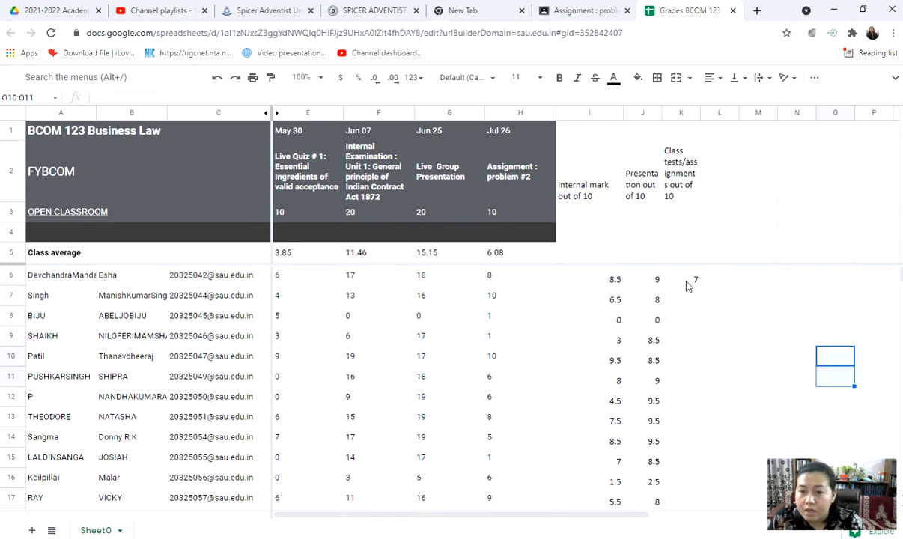
# - Copy the class tests/assignments formula from K6 down through K18 for all students
pyautogui.click(686, 280)
pyautogui.moveTo(698, 283); pyautogui.dragTo(704, 320)
pyautogui.scroll(3, 730, 376)
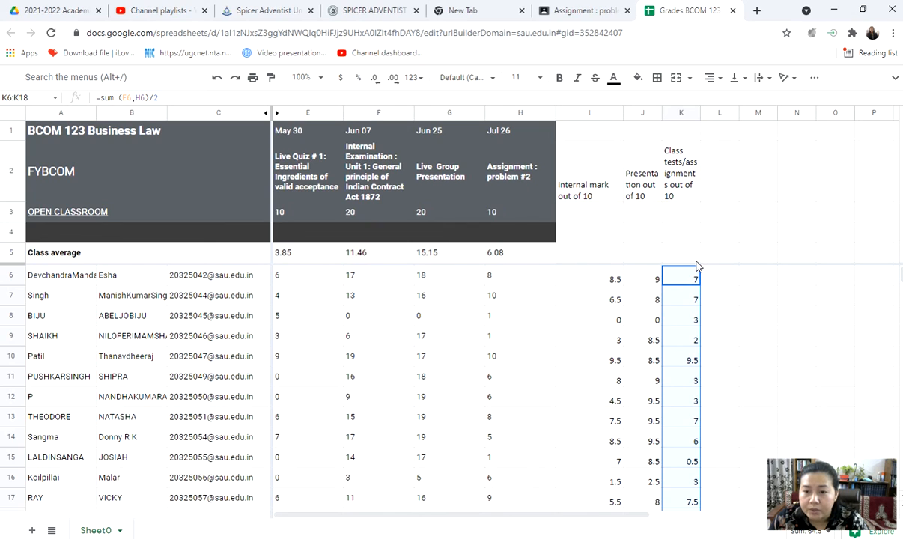
# - Enter the heading "Total internal marks out of 30" in L2
pyautogui.click(715, 190)
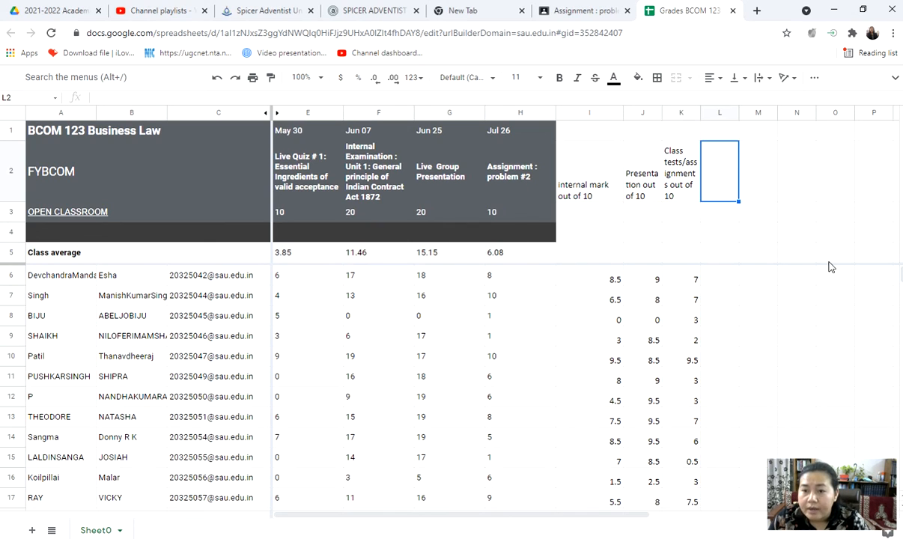
pyautogui.write('To')
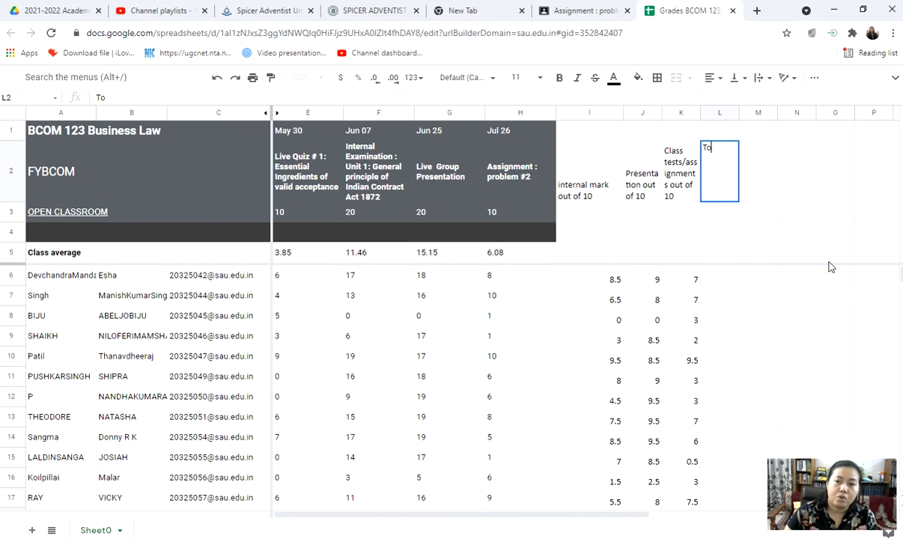
pyautogui.write('tal interna')
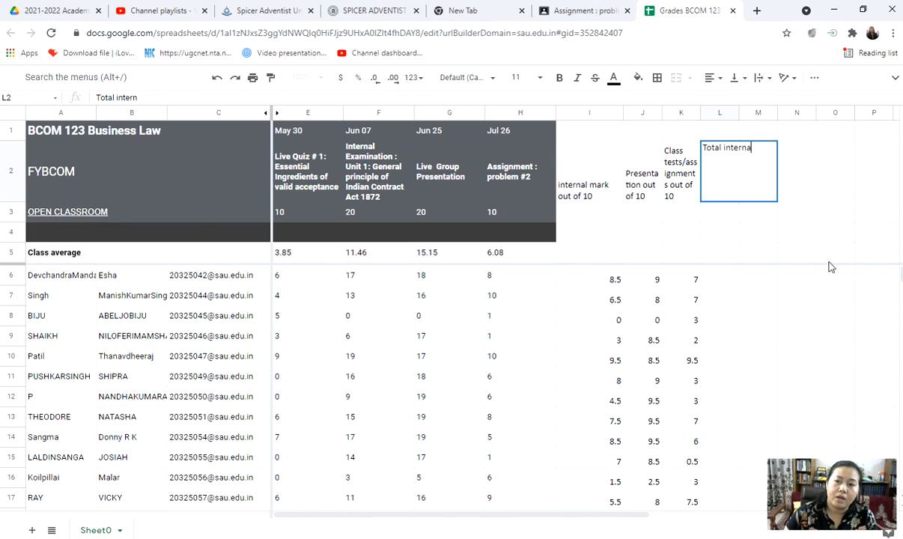
pyautogui.write('l marks')
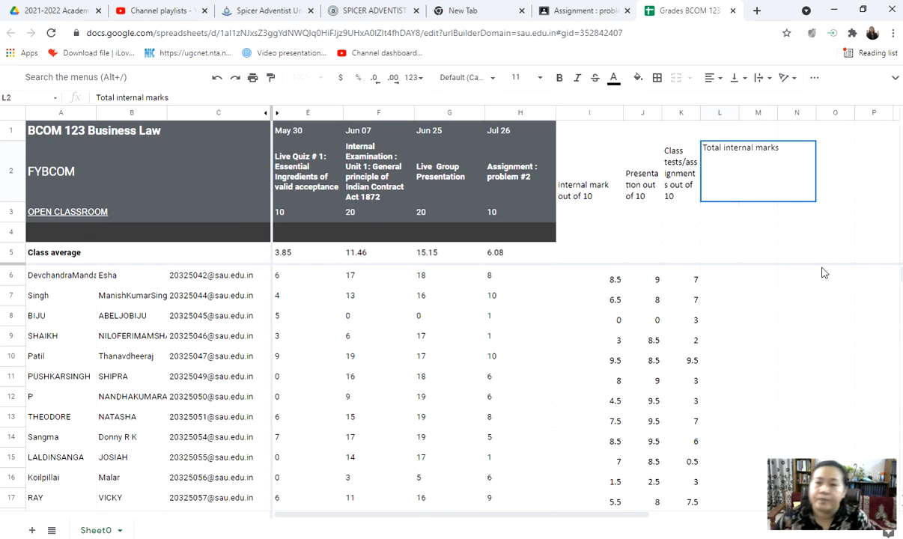
pyautogui.click(813, 322)
pyautogui.click(721, 196)
pyautogui.doubleClick(745, 176)
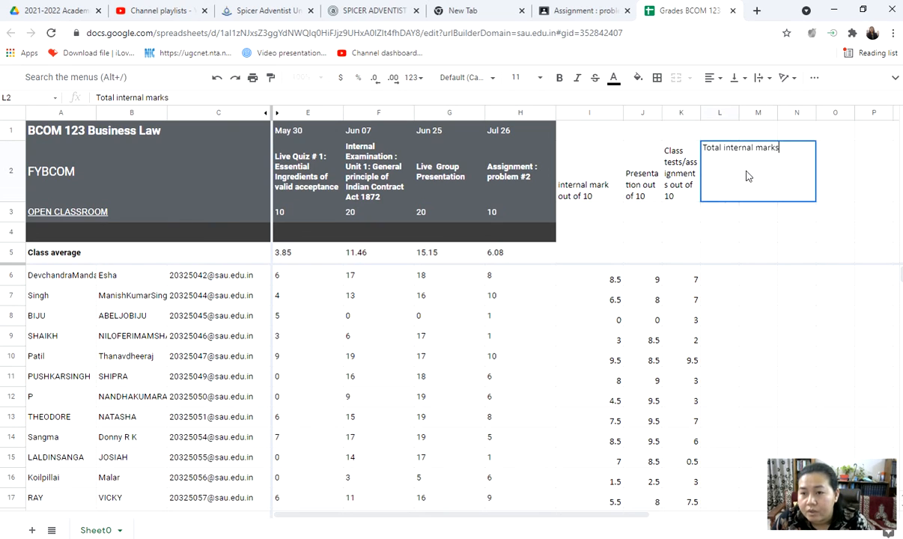
pyautogui.write('out o')
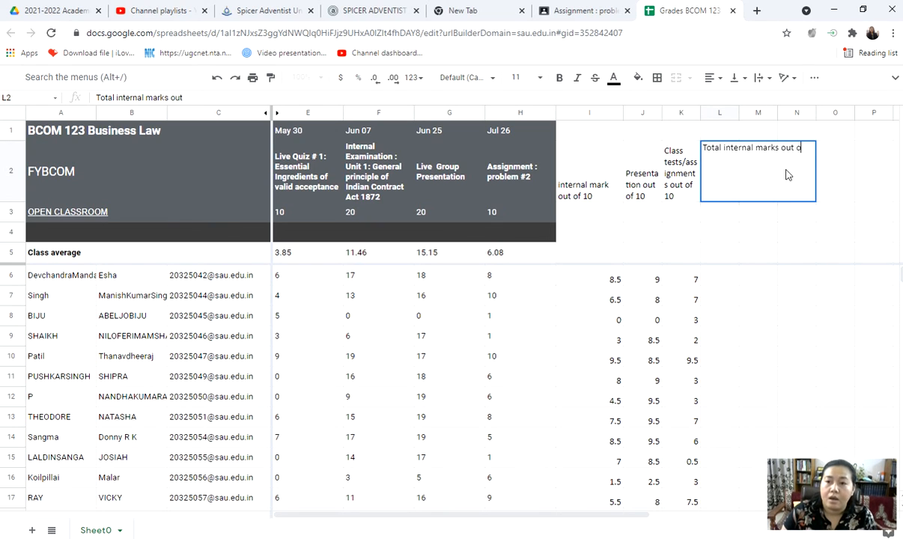
pyautogui.write('f 30')
pyautogui.press('Return')
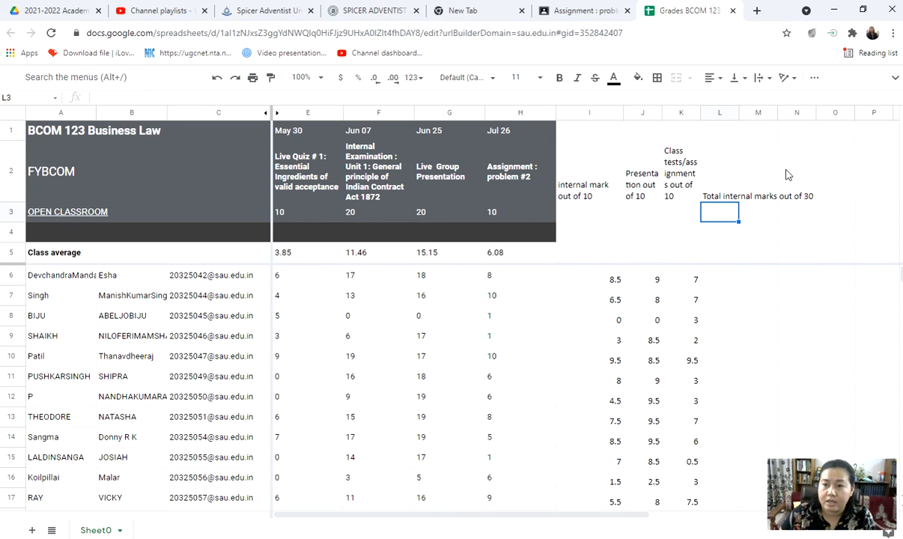
# - Wrap the heading text in L2 and widen column L slightly
pyautogui.press('Up')
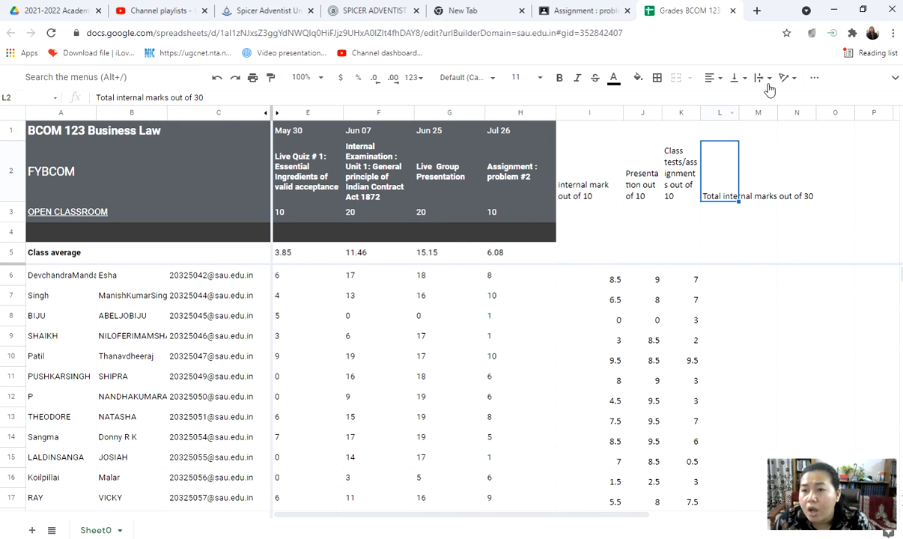
pyautogui.click(761, 78)
pyautogui.click(775, 97)
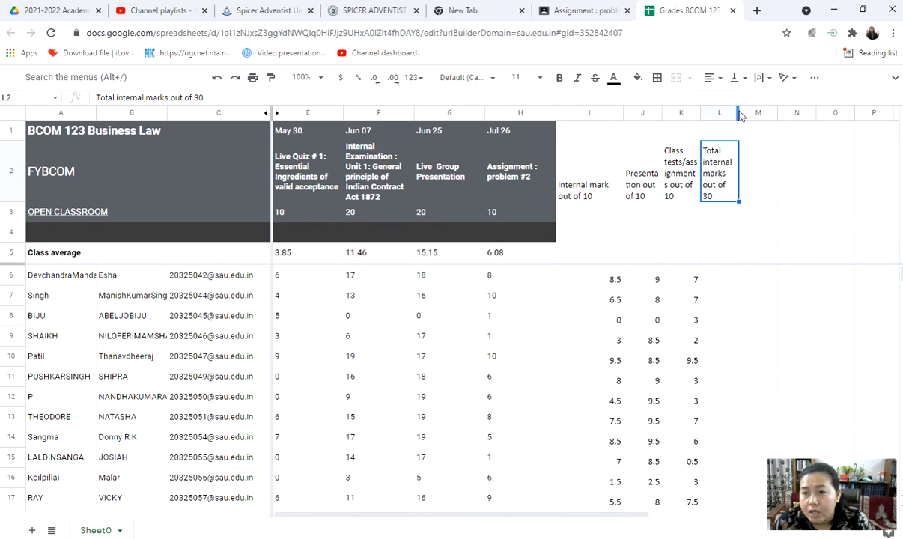
pyautogui.moveTo(737, 112); pyautogui.dragTo(749, 111)
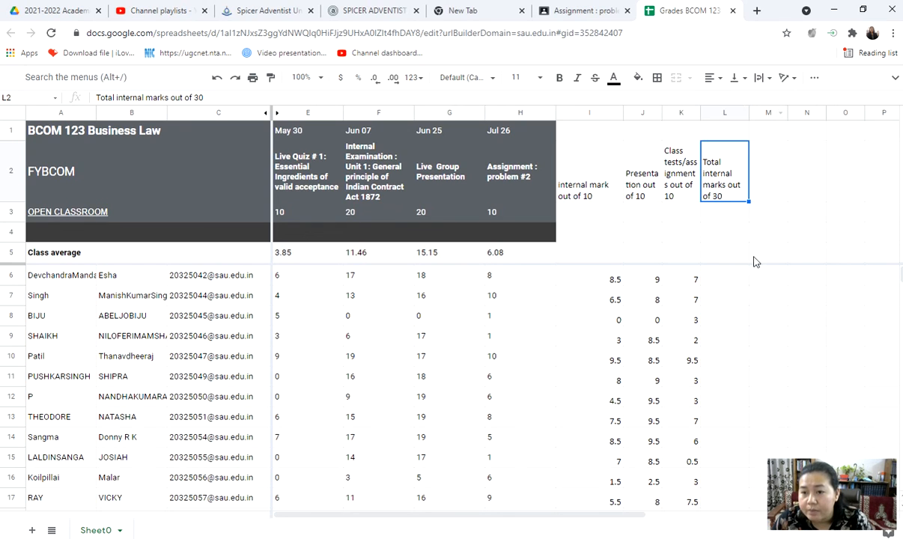
# - Enter =Sum(I6,J6,K6) in L6 to total the first student's internal, presentation and class test marks
pyautogui.click(723, 279)
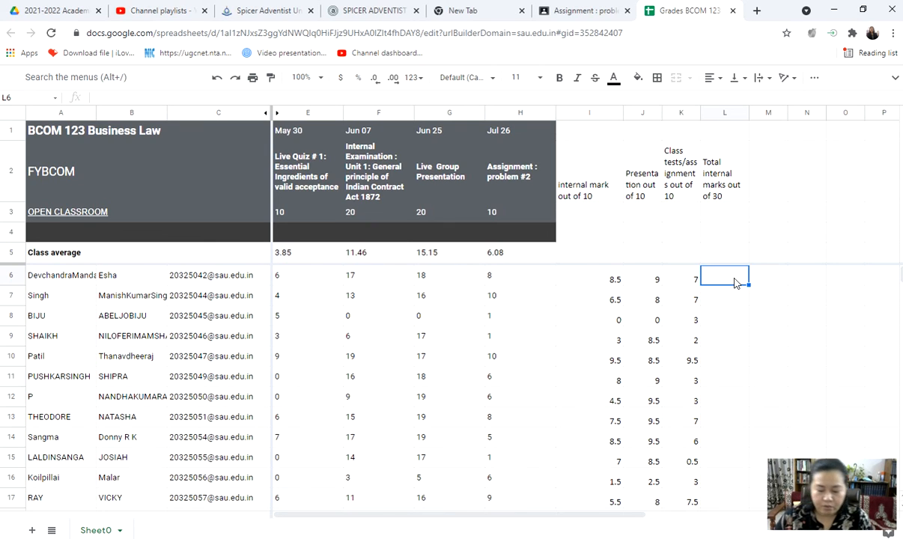
pyautogui.write('=S')
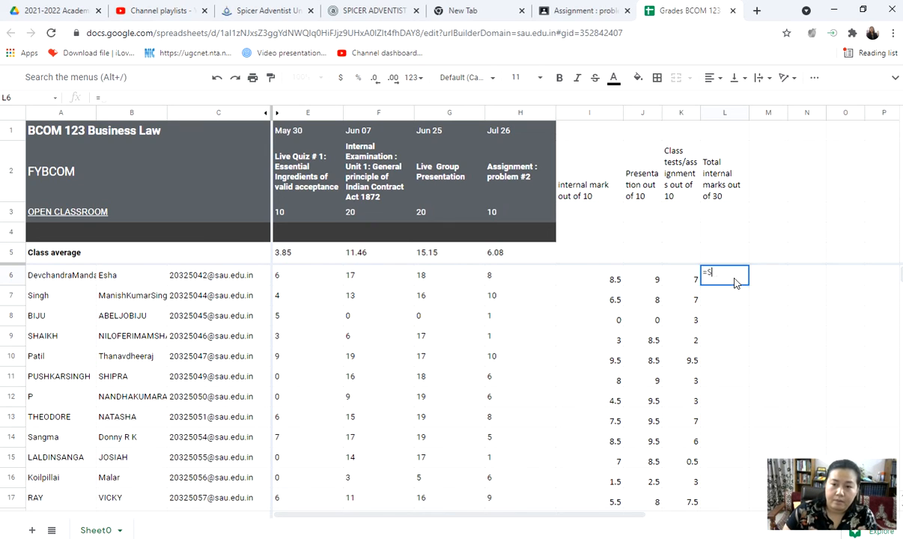
pyautogui.write('um(')
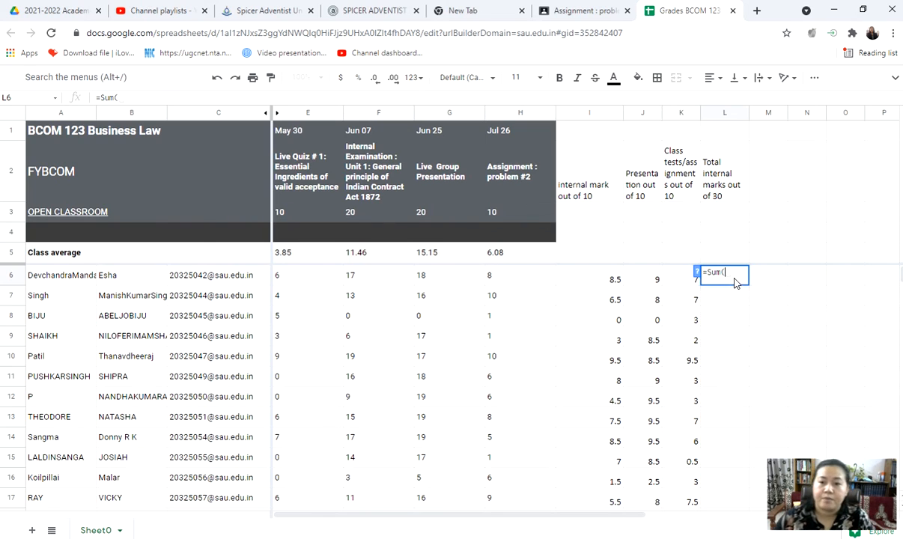
pyautogui.click(614, 280)
pyautogui.write(',')
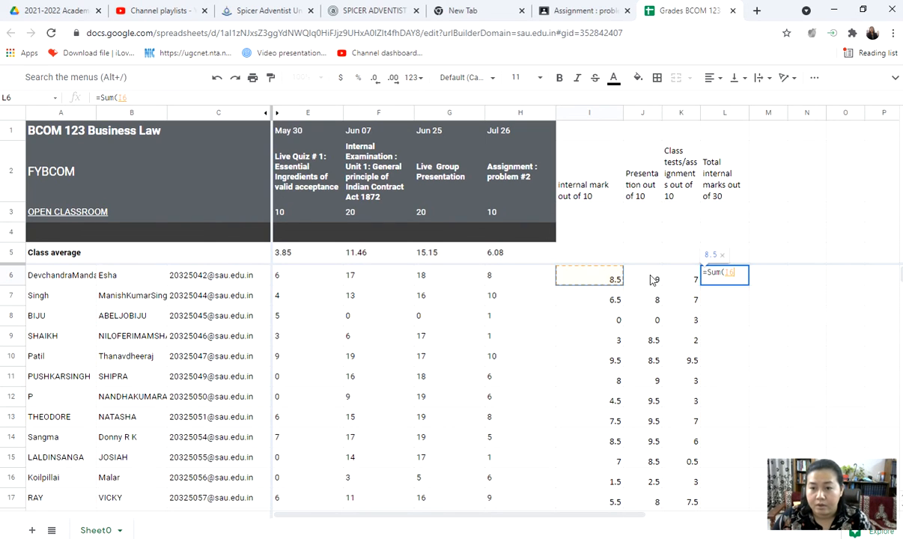
pyautogui.click(651, 281)
pyautogui.write(',')
pyautogui.click(678, 280)
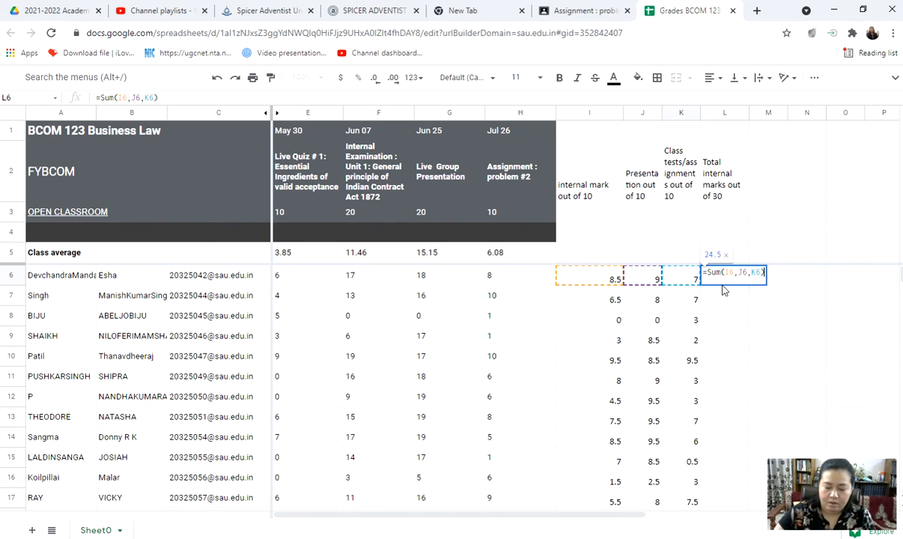
pyautogui.press('Return')
# - Copy the total marks formula from L6 down through L18 for all students
pyautogui.click(730, 280)
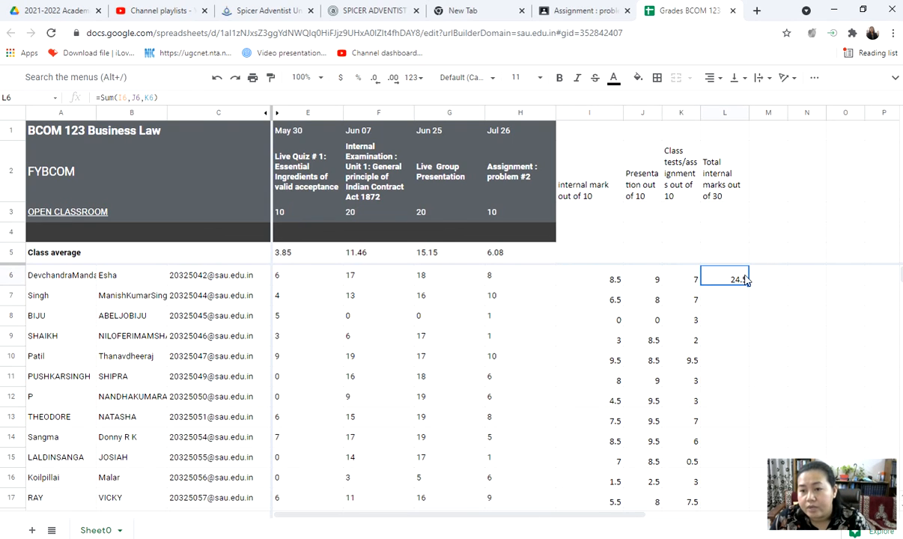
pyautogui.moveTo(749, 282); pyautogui.dragTo(772, 447)
pyautogui.scroll(2, 772, 446)
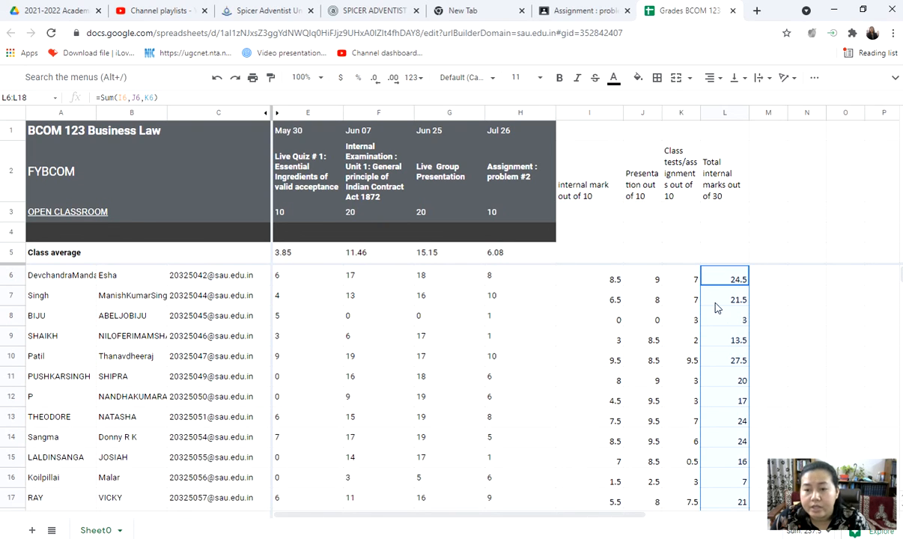
pyautogui.click(798, 366)
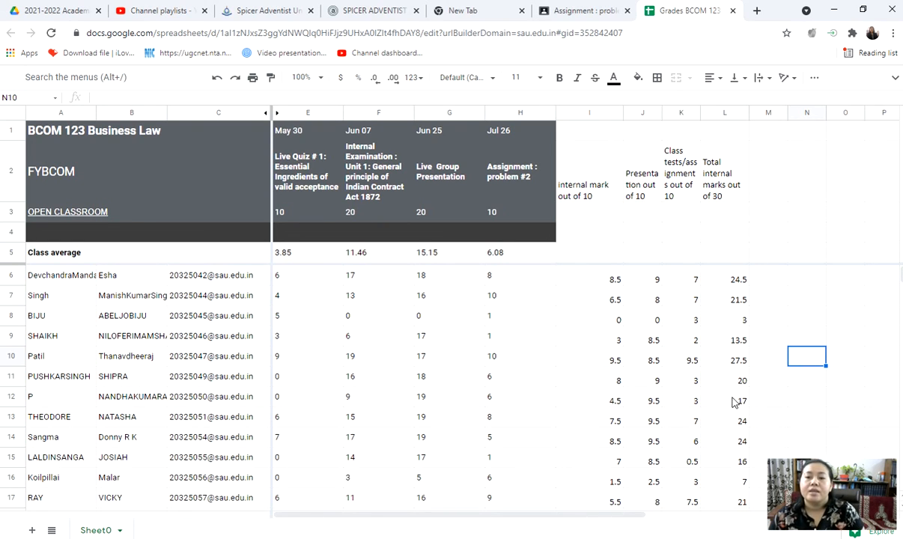
# - Fill the total internal marks column, L2:L18, with a medium gray background
pyautogui.moveTo(730, 161); pyautogui.dragTo(738, 439)
pyautogui.click(638, 77)
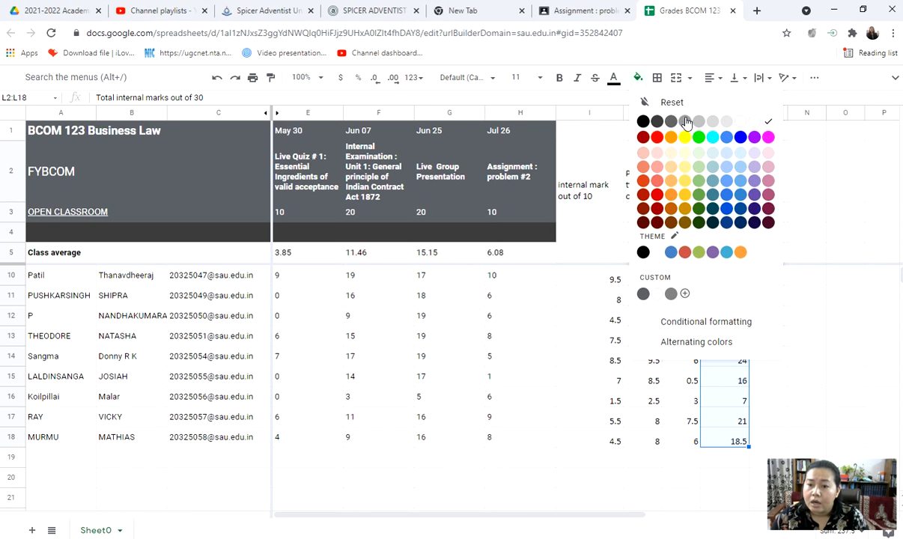
pyautogui.click(686, 121)
pyautogui.click(641, 81)
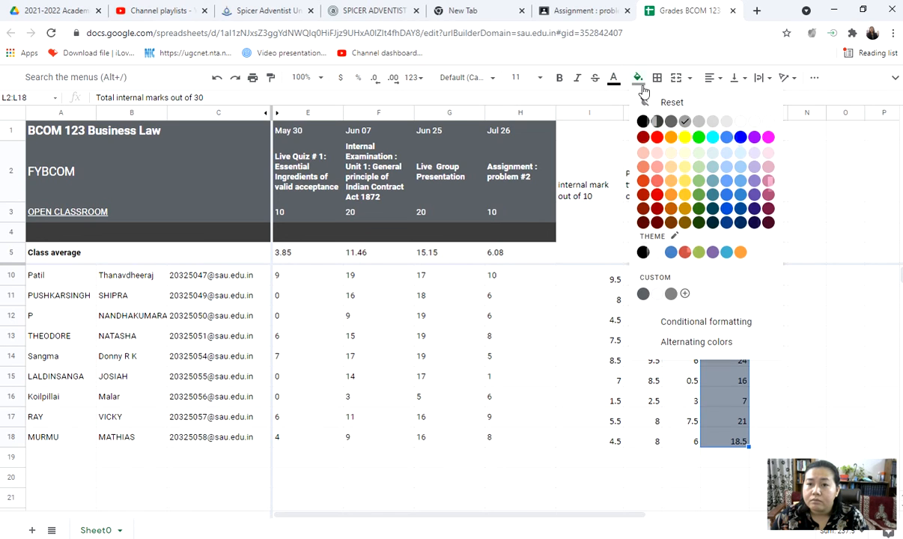
pyautogui.click(889, 329)
pyautogui.click(861, 339)
pyautogui.scroll(2, 796, 375)
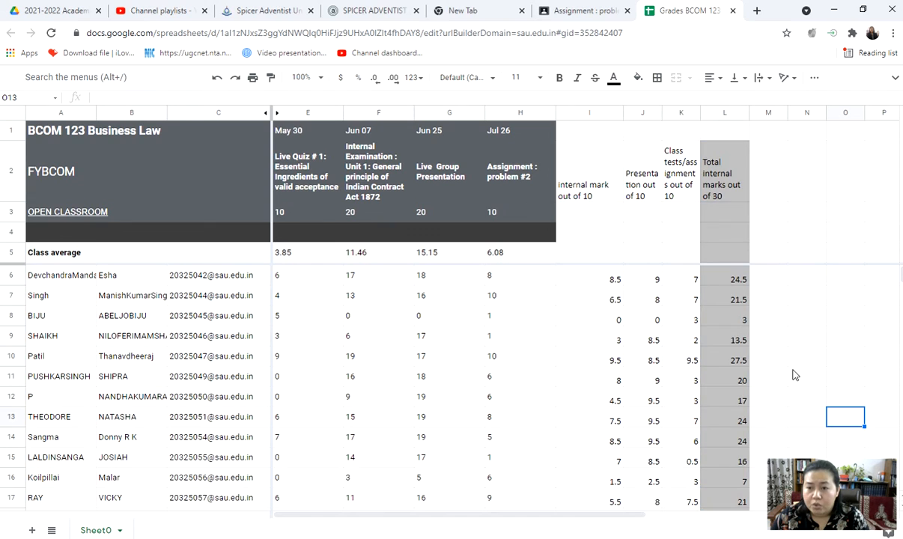